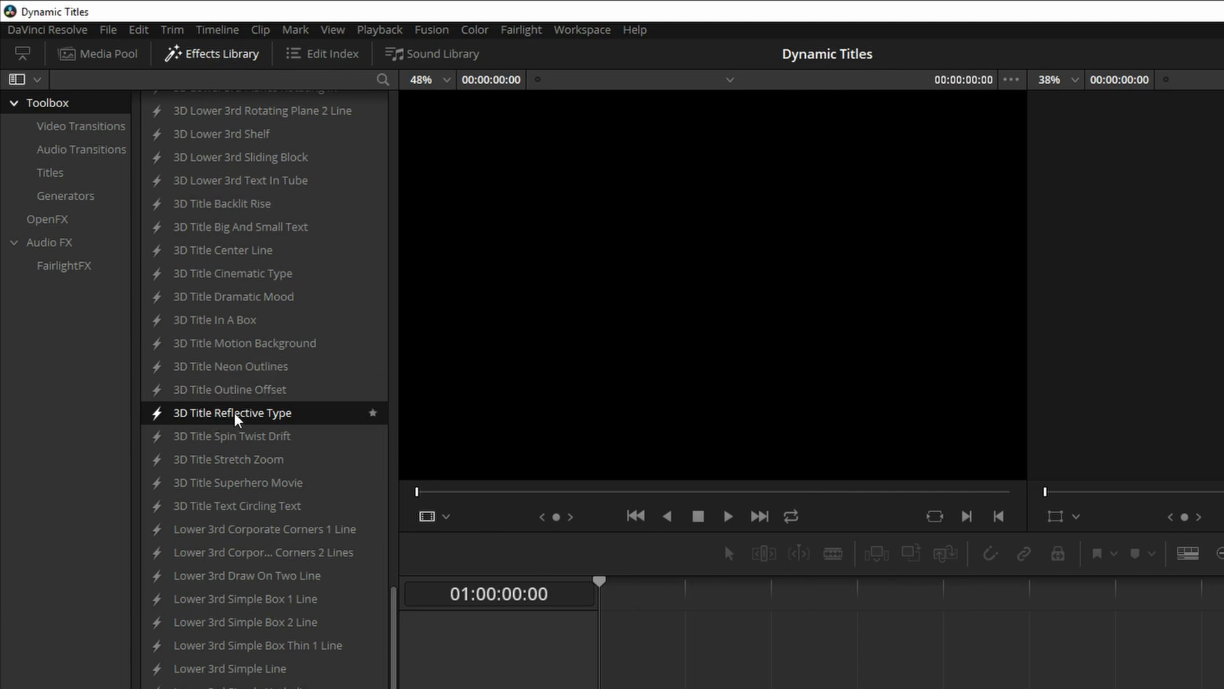
Place the 3D Title Reflective Type title on Video 1 and show its properties in the Inspector
left_click_drag(236, 417, 589, 561)
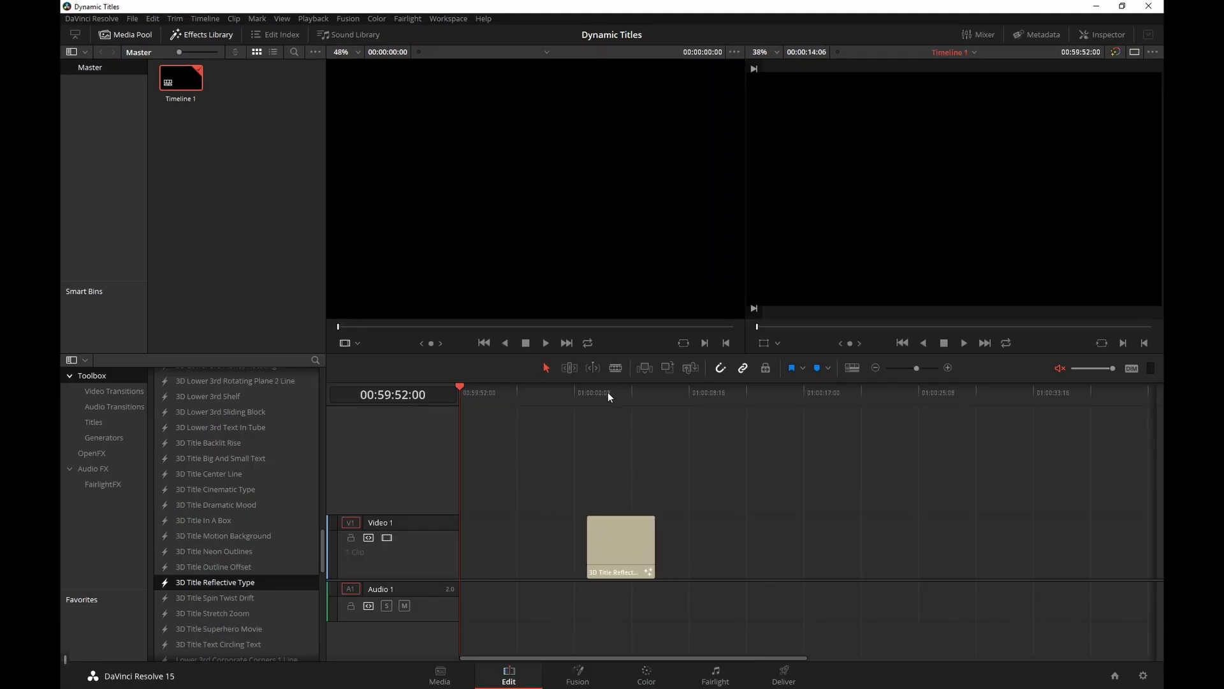
left_click(613, 393)
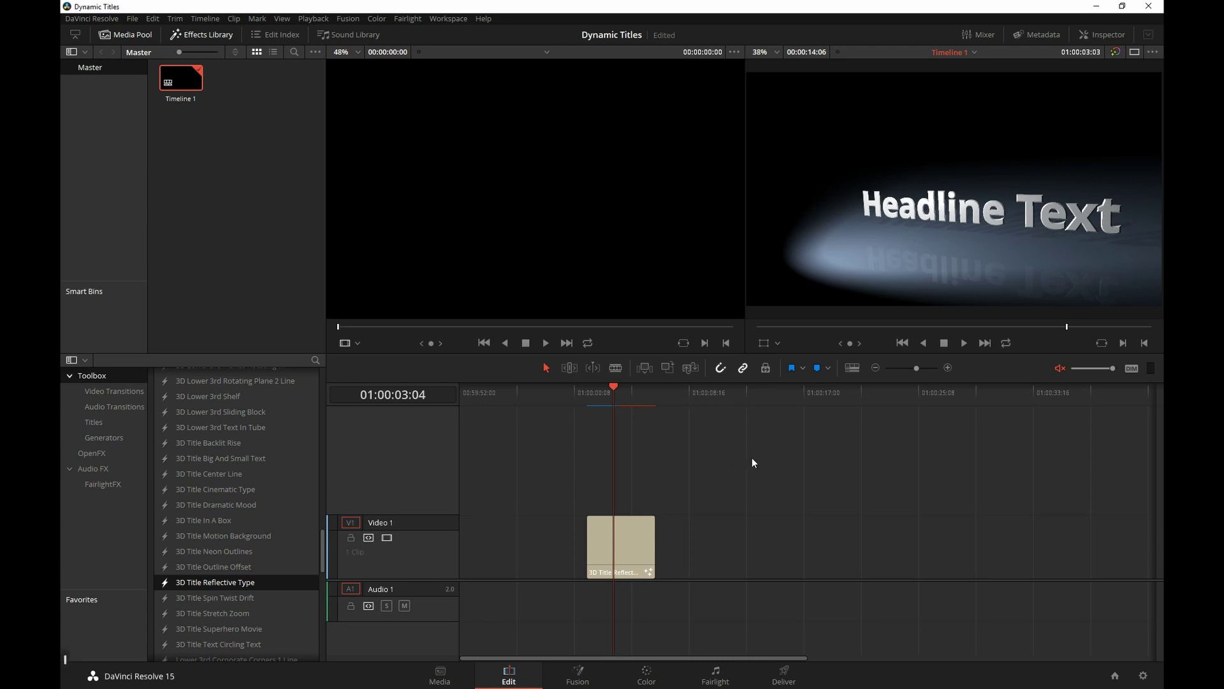
left_click(1104, 39)
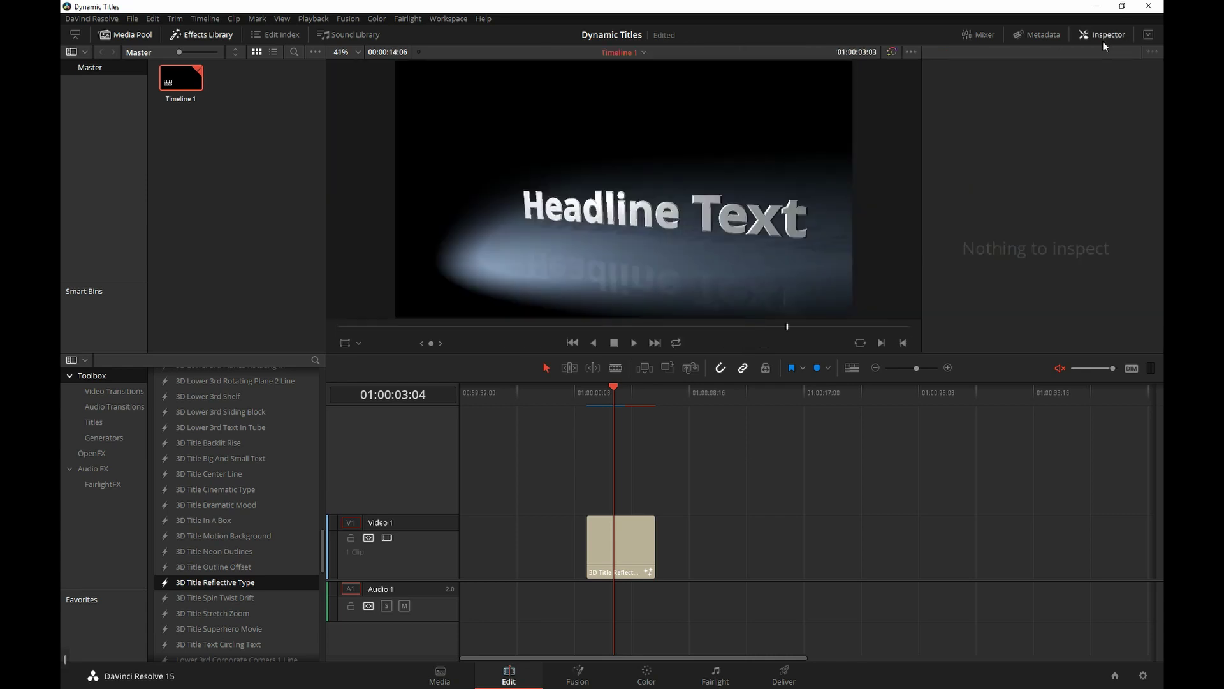
left_click(622, 542)
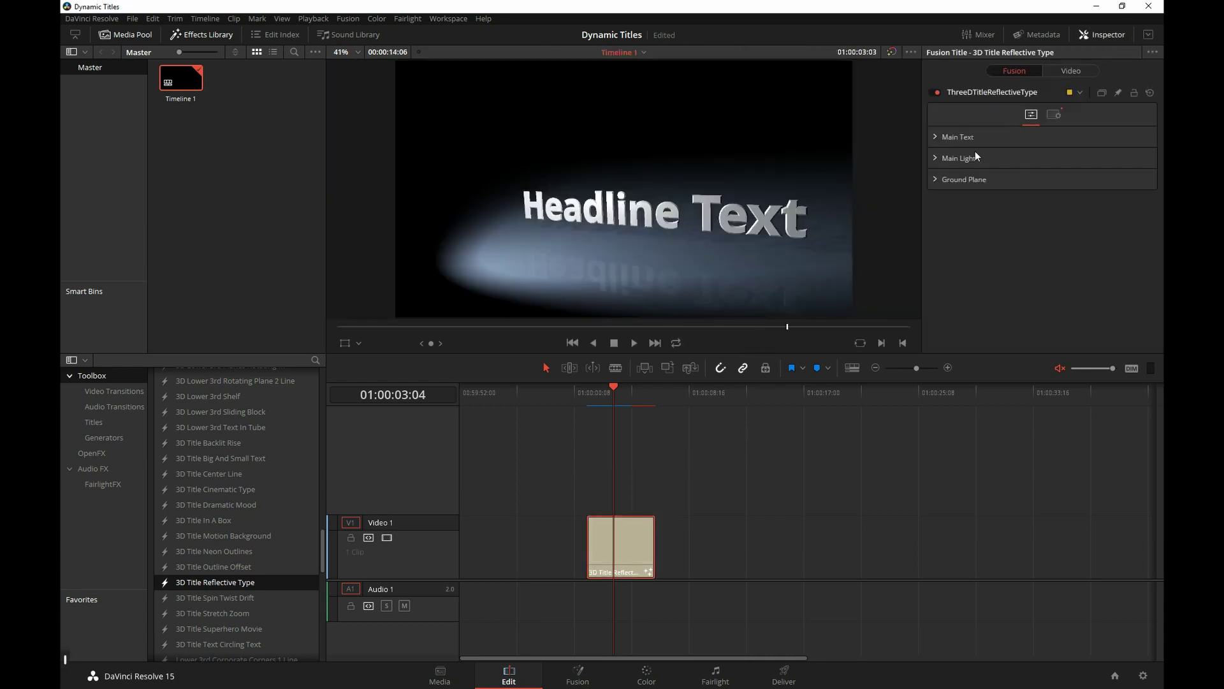
Replace the title's Main Text wording with 'sdjfhsd'
left_click(938, 137)
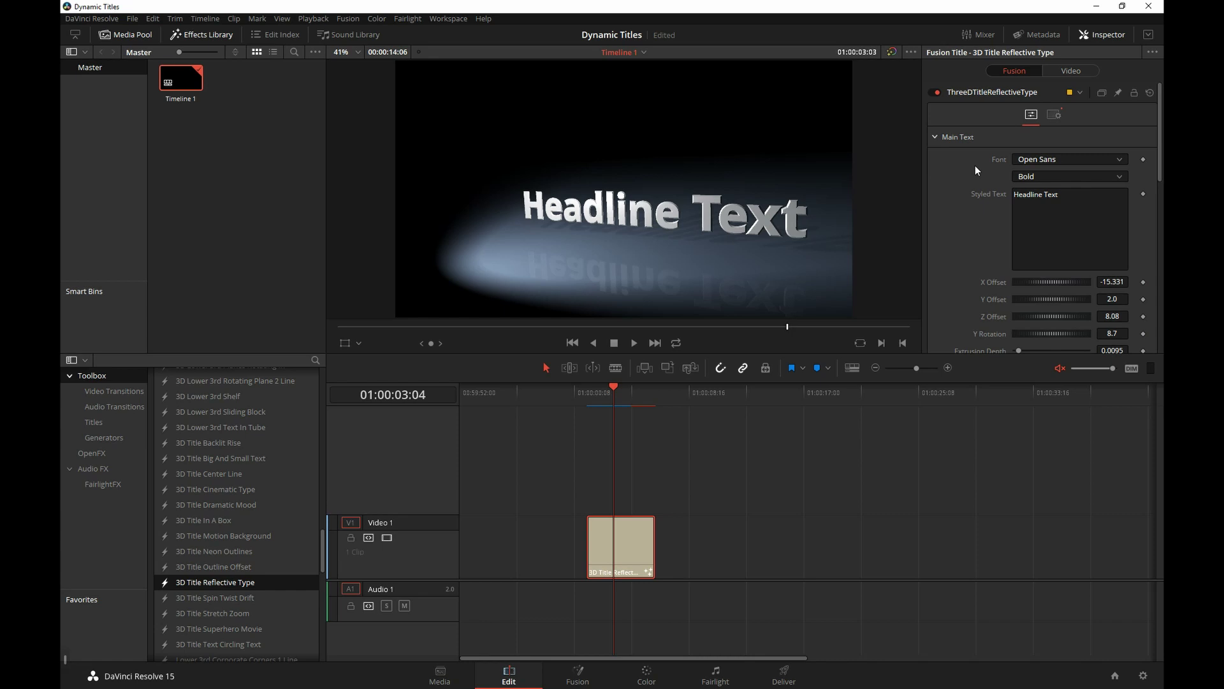
left_click(1071, 202)
key("ctrl+a")
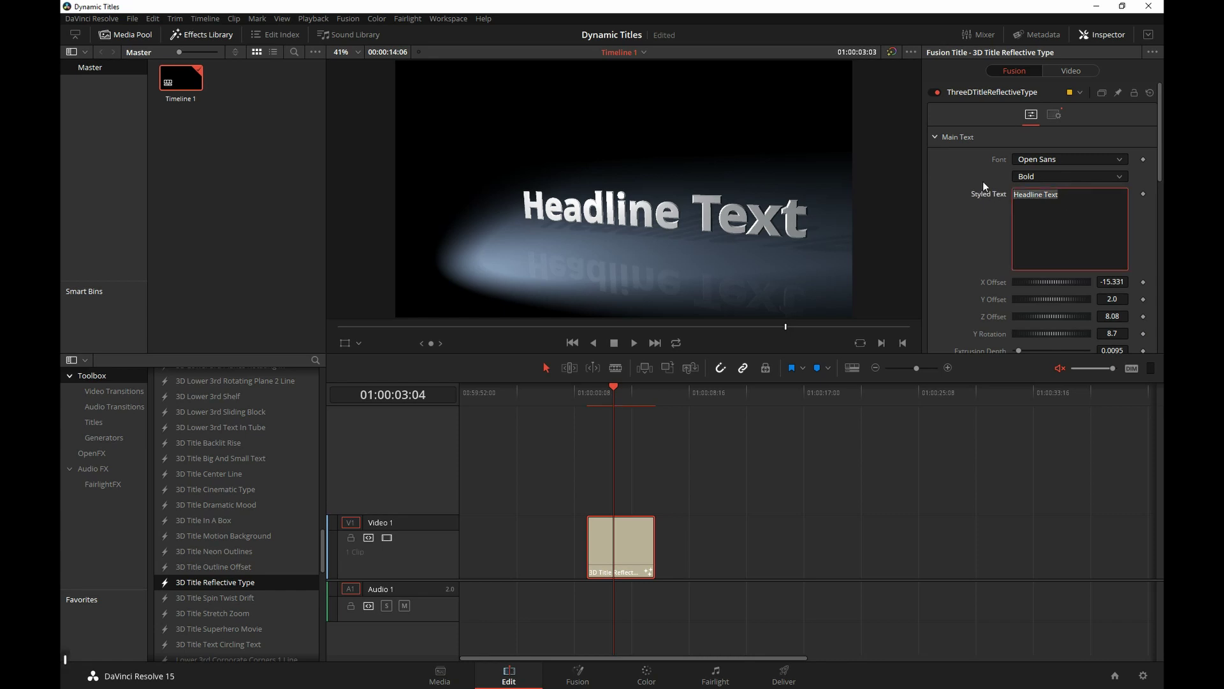
type("sdjfhsd")
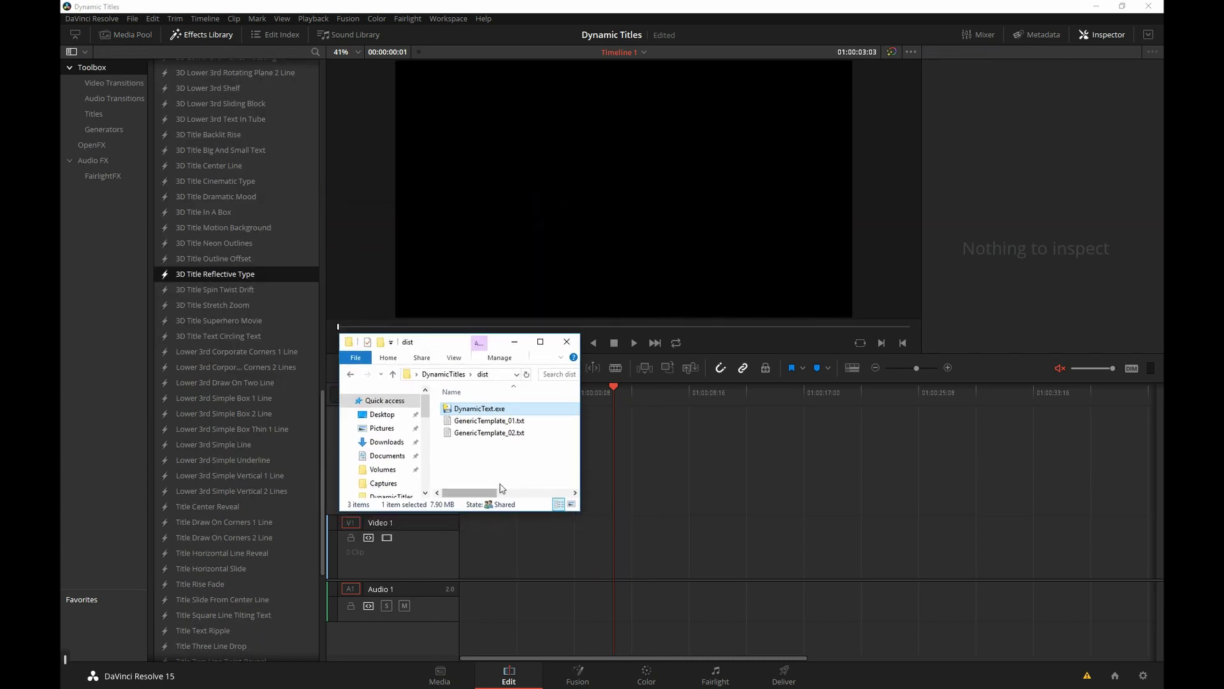
Launch DynamicText.exe and generate the Dated Slate and Bundesliga News templates into the Edit Titles folder
double_click(463, 410)
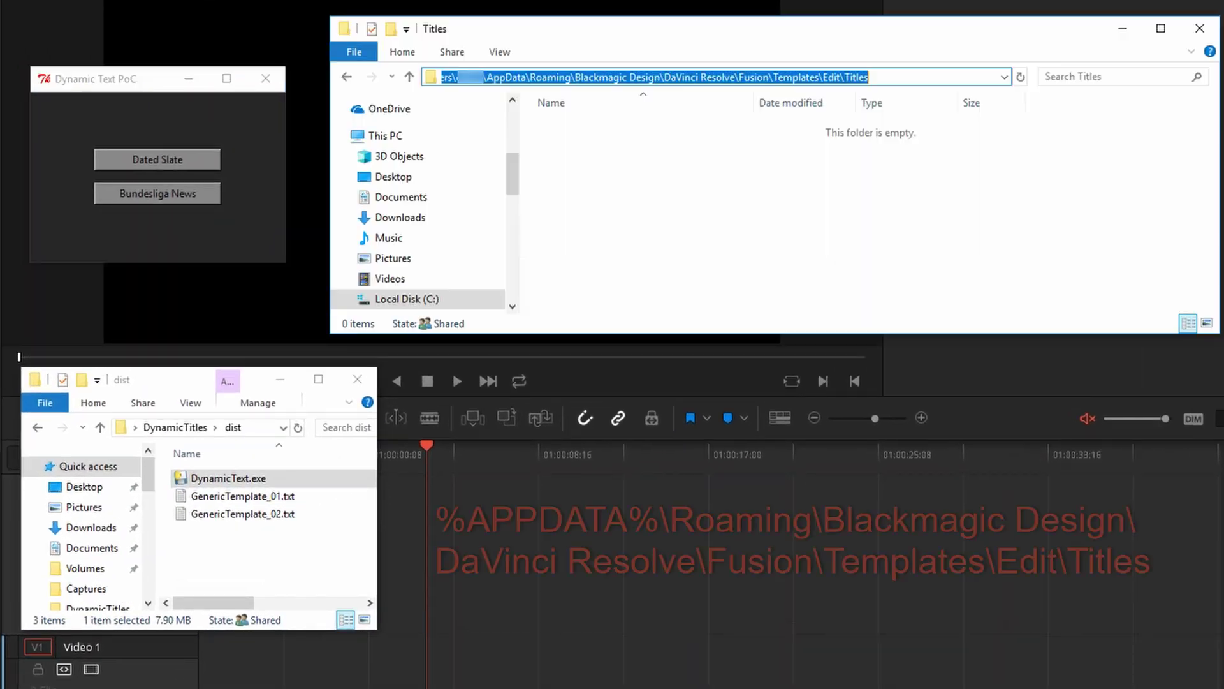
left_click(751, 253)
left_click(944, 71)
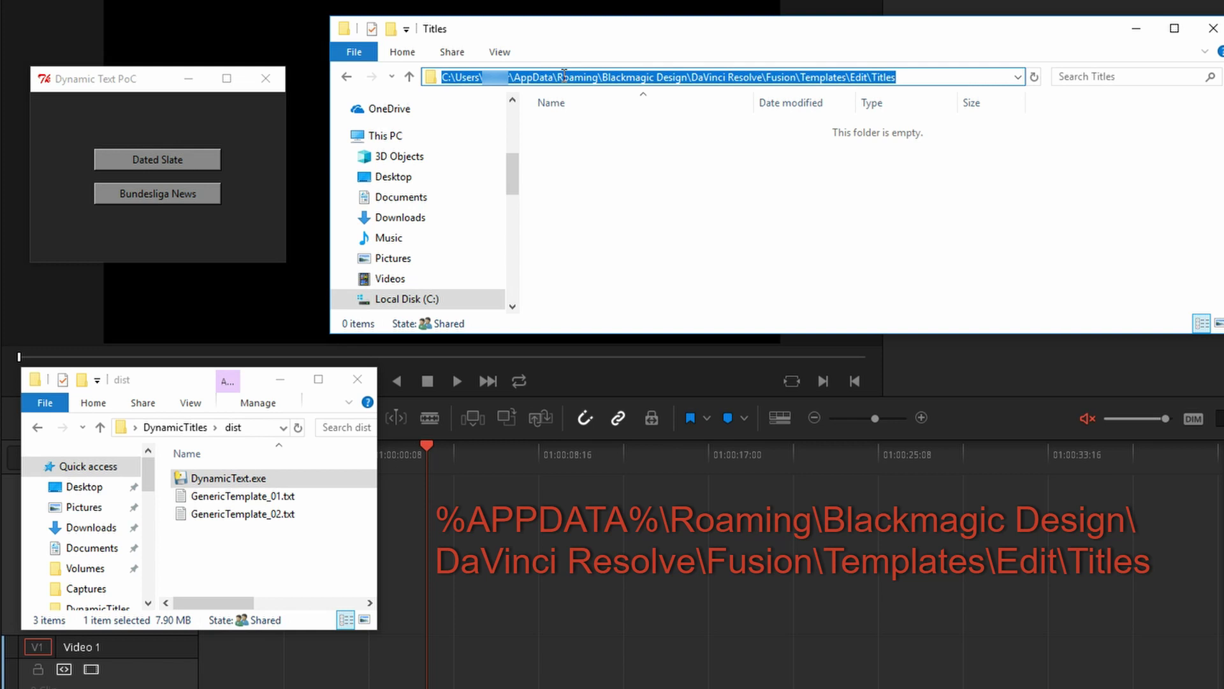
left_click(784, 172)
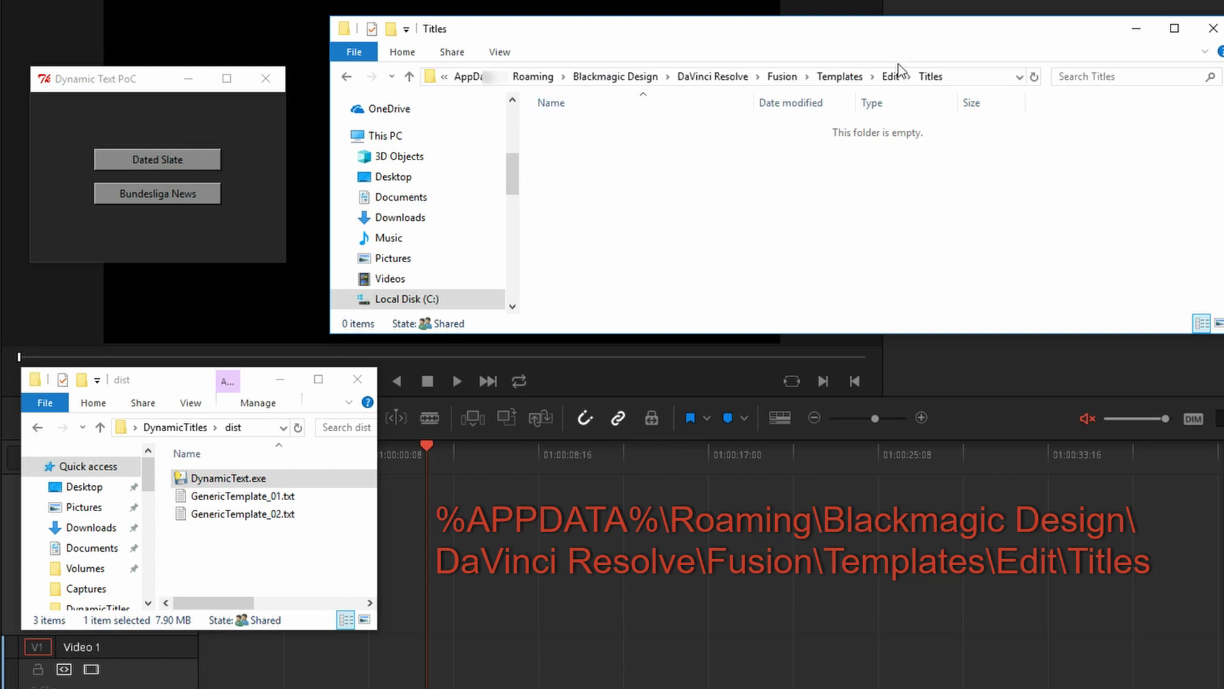
left_click(178, 159)
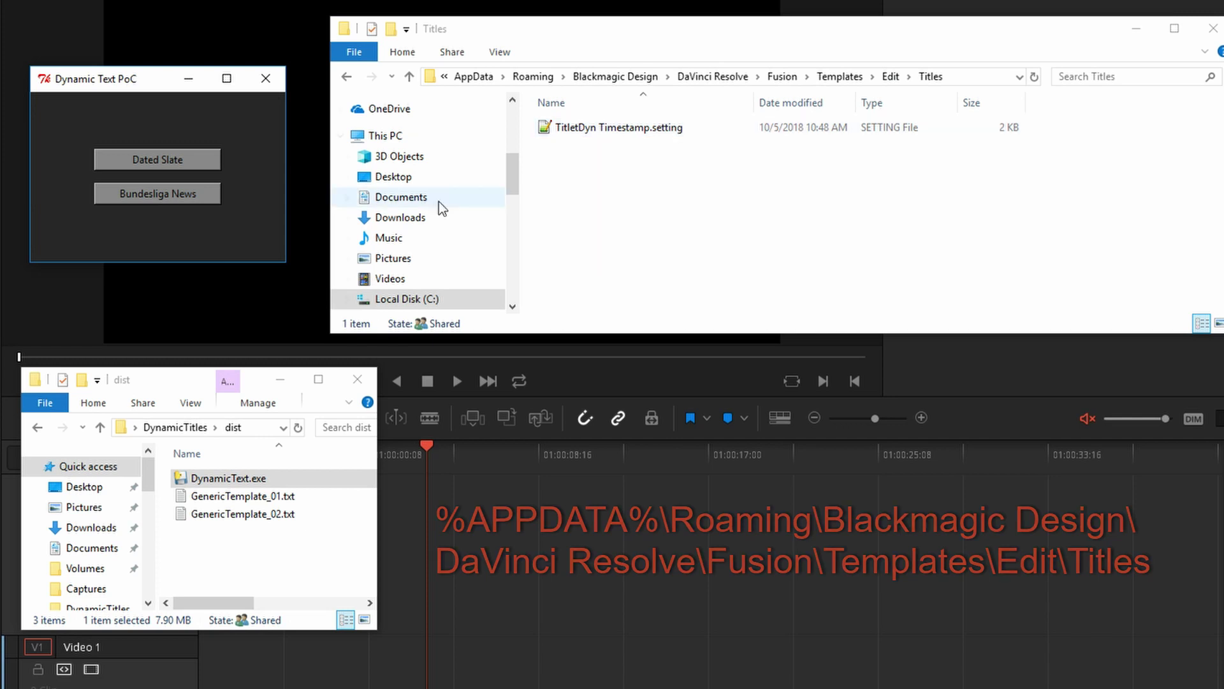
left_click(184, 202)
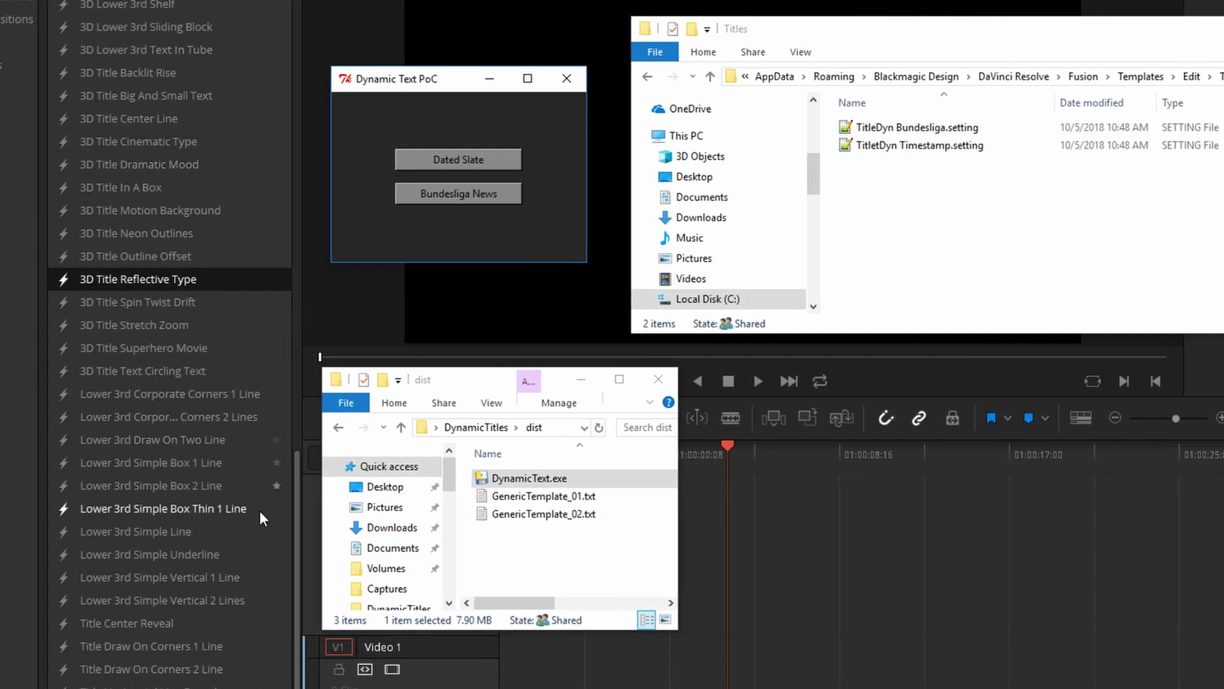
Quit and relaunch DaVinci Resolve, then scroll the Titles list to TitleDyn Bundesliga and TitletDyn Timestamp
left_click(299, 503)
scroll(192, 557, "down", 5)
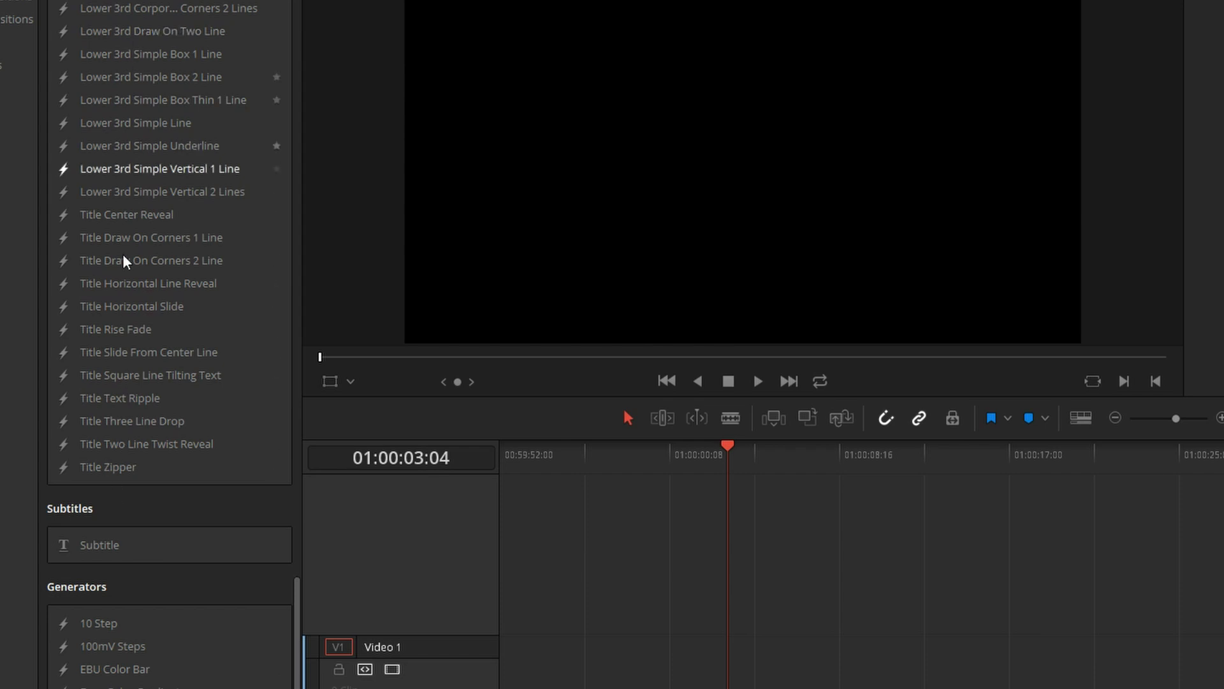
left_click_drag(295, 615, 347, 437)
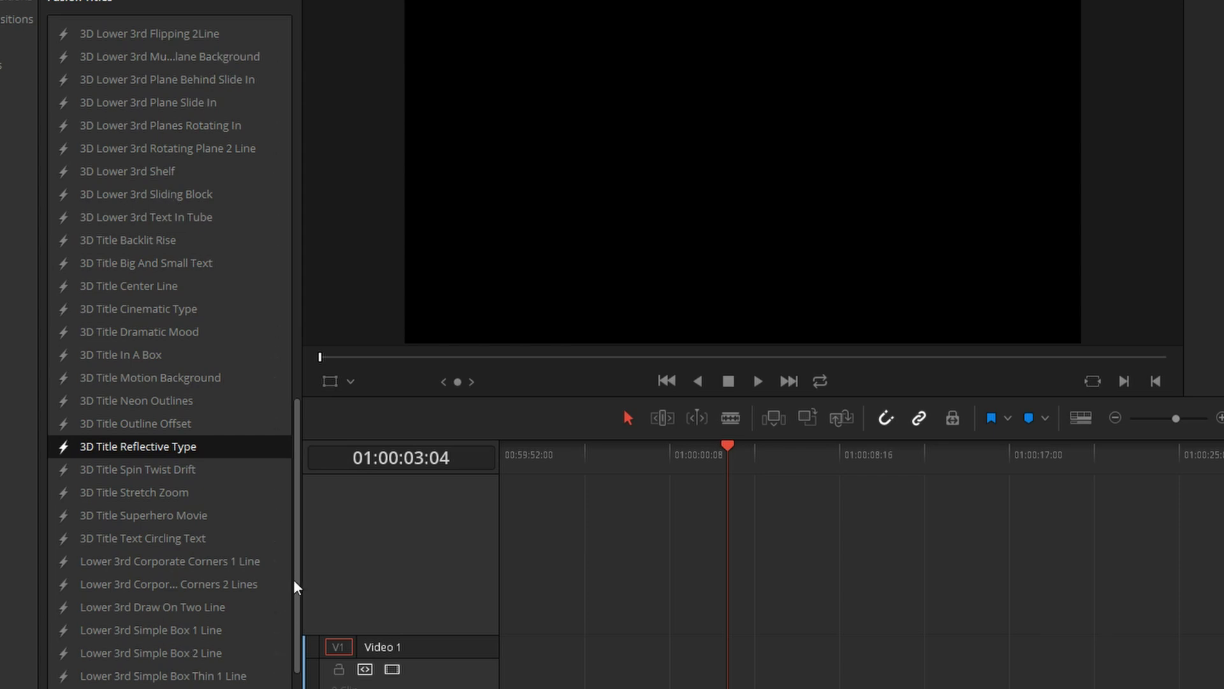
left_click_drag(300, 588, 296, 675)
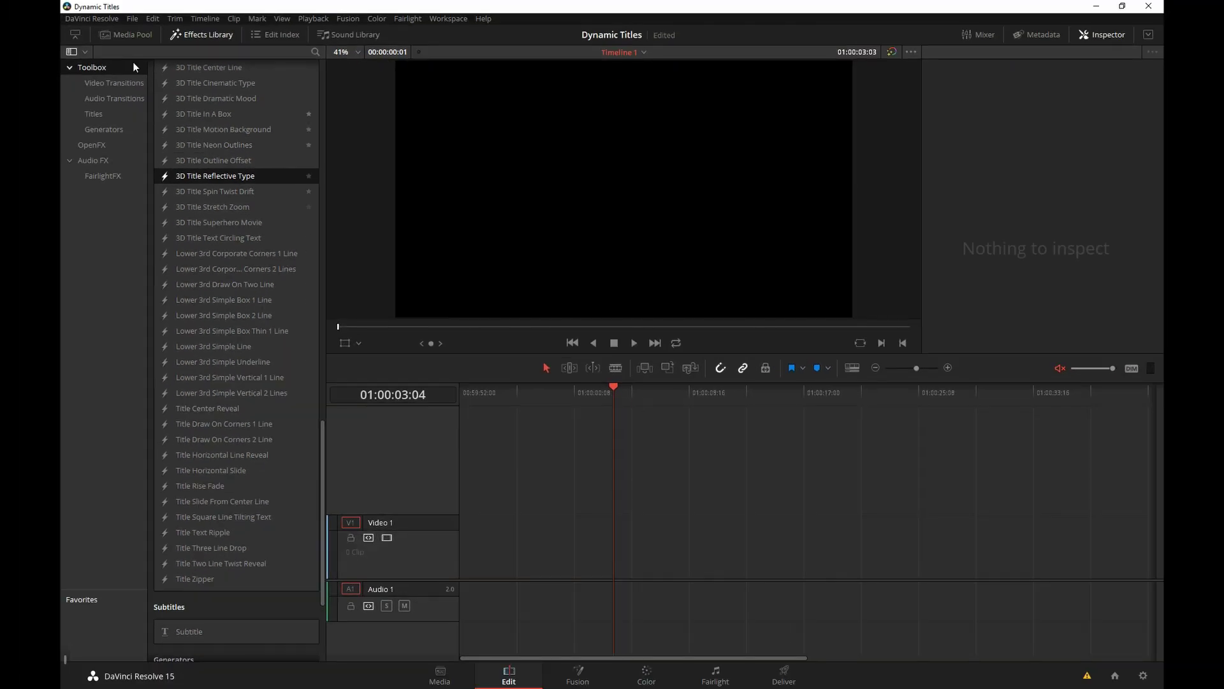
left_click(92, 19)
left_click(97, 64)
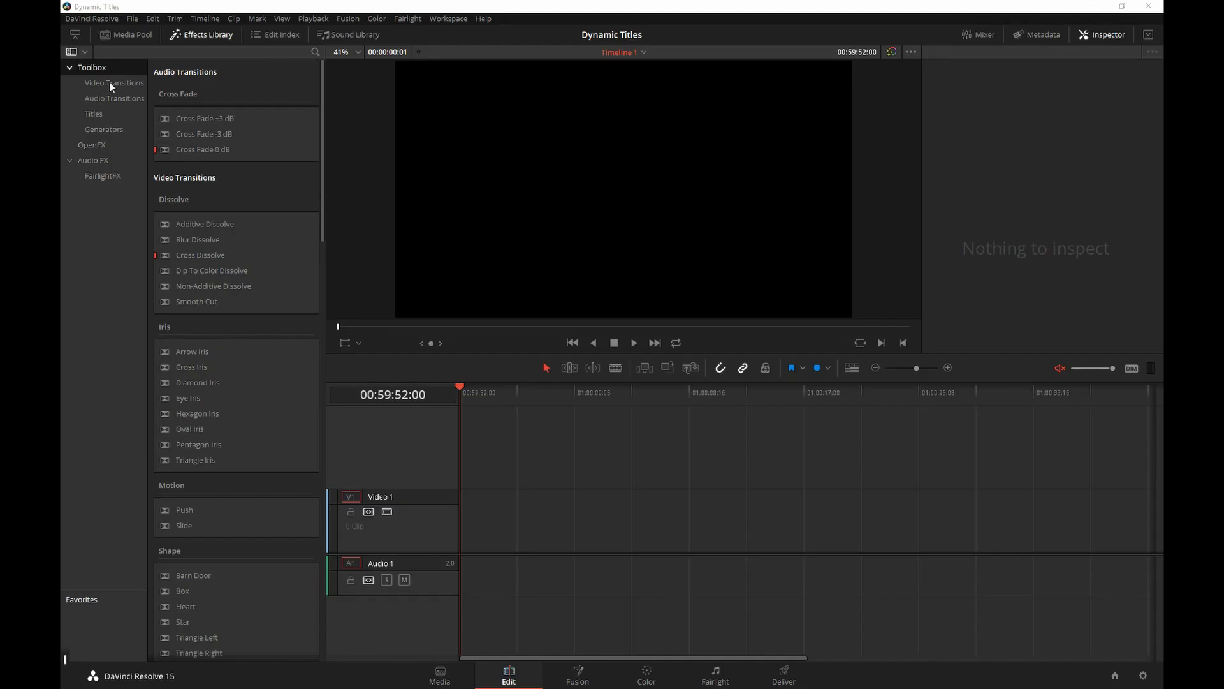
left_click(95, 114)
scroll(293, 217, "down", 2)
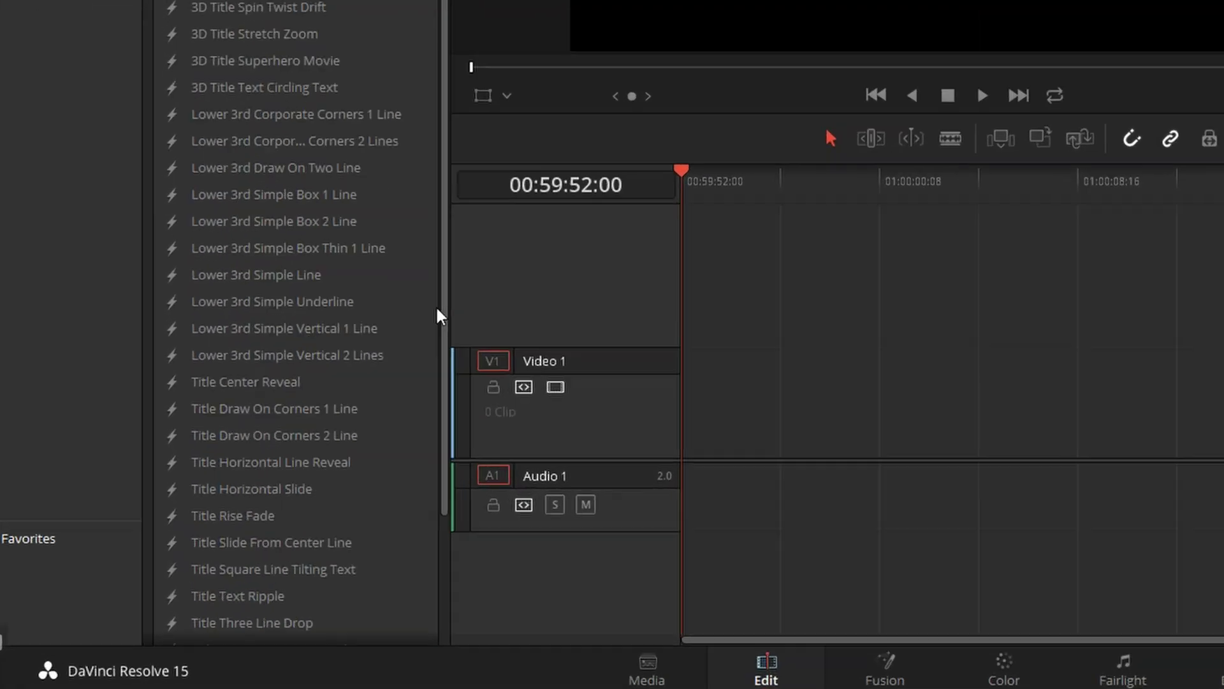
scroll(436, 316, "down", 4)
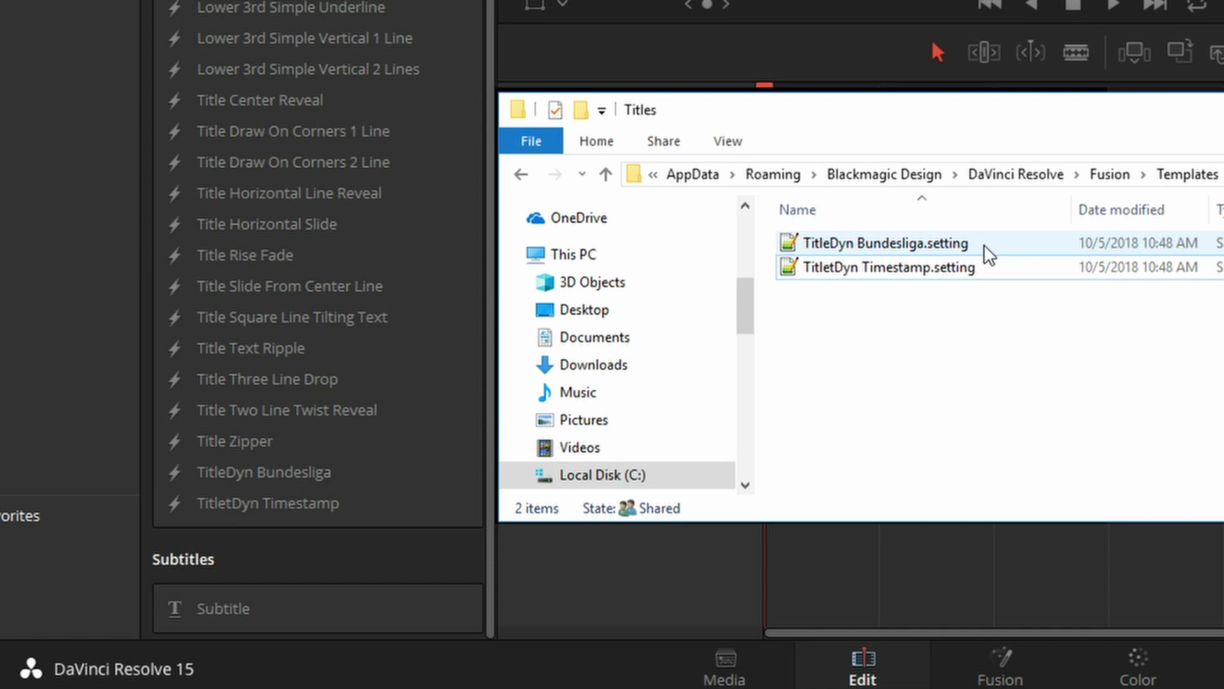
Place two TitletDyn Timestamp slates side by side on Video 1 and compare their times
left_click(291, 510)
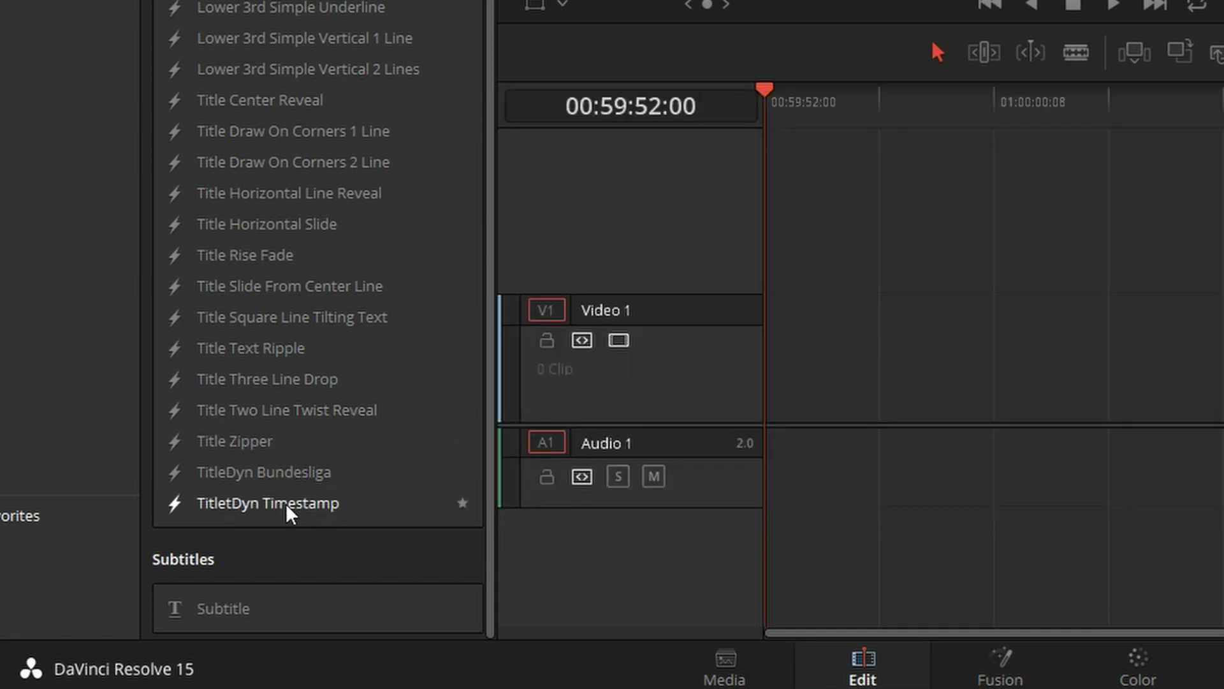
left_click_drag(289, 513, 979, 436)
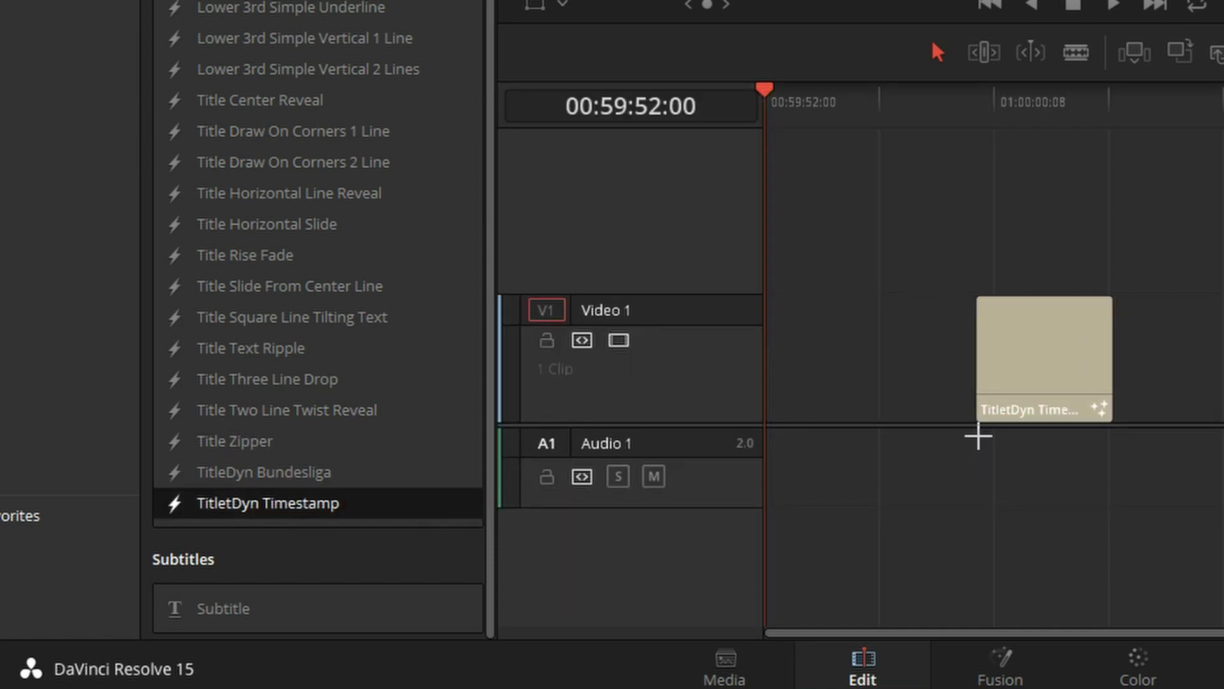
left_click(1035, 102)
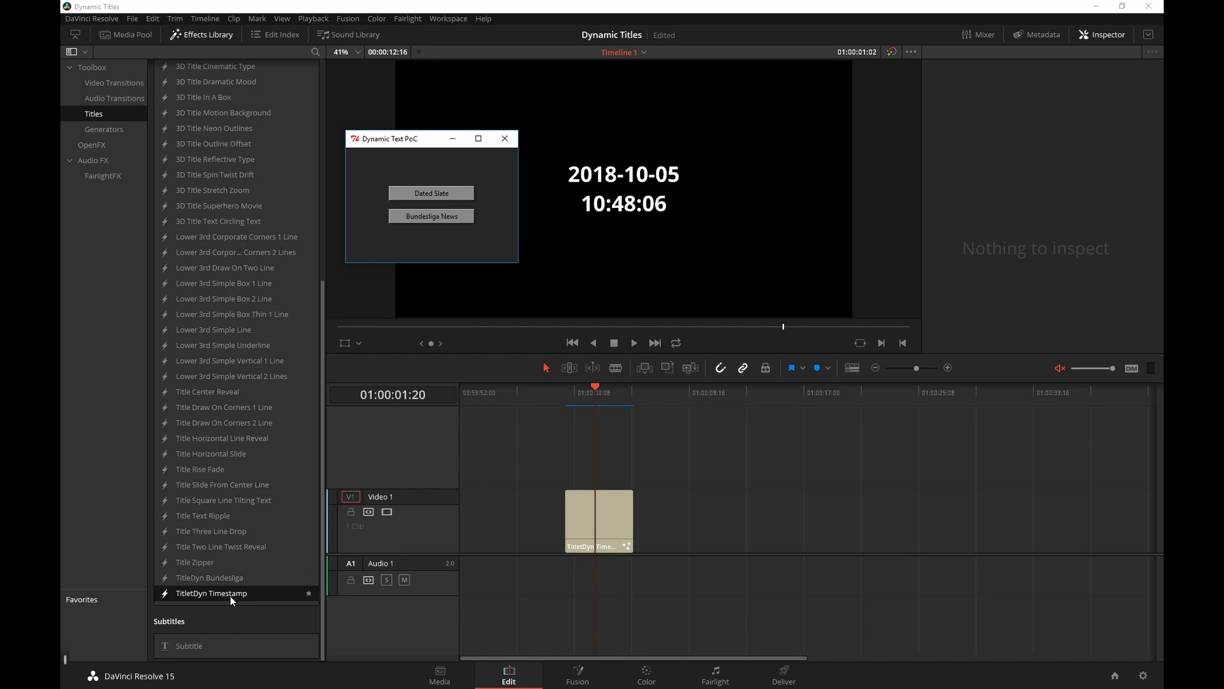
left_click_drag(231, 596, 648, 526)
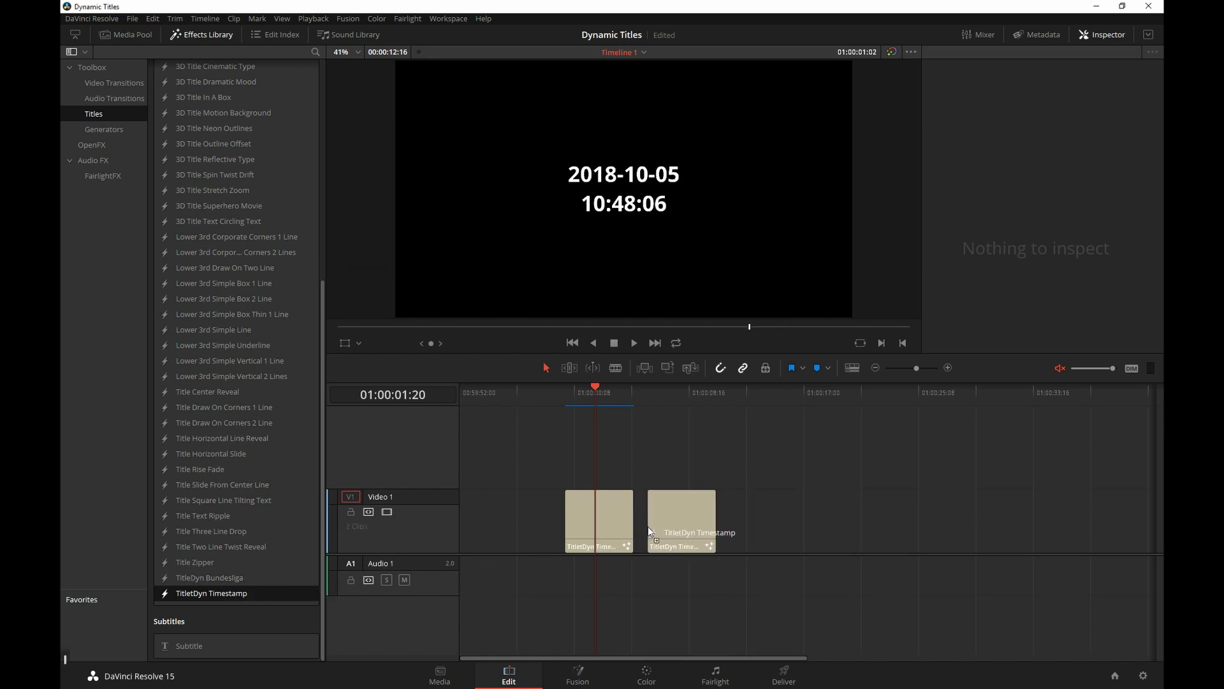
left_click(679, 394)
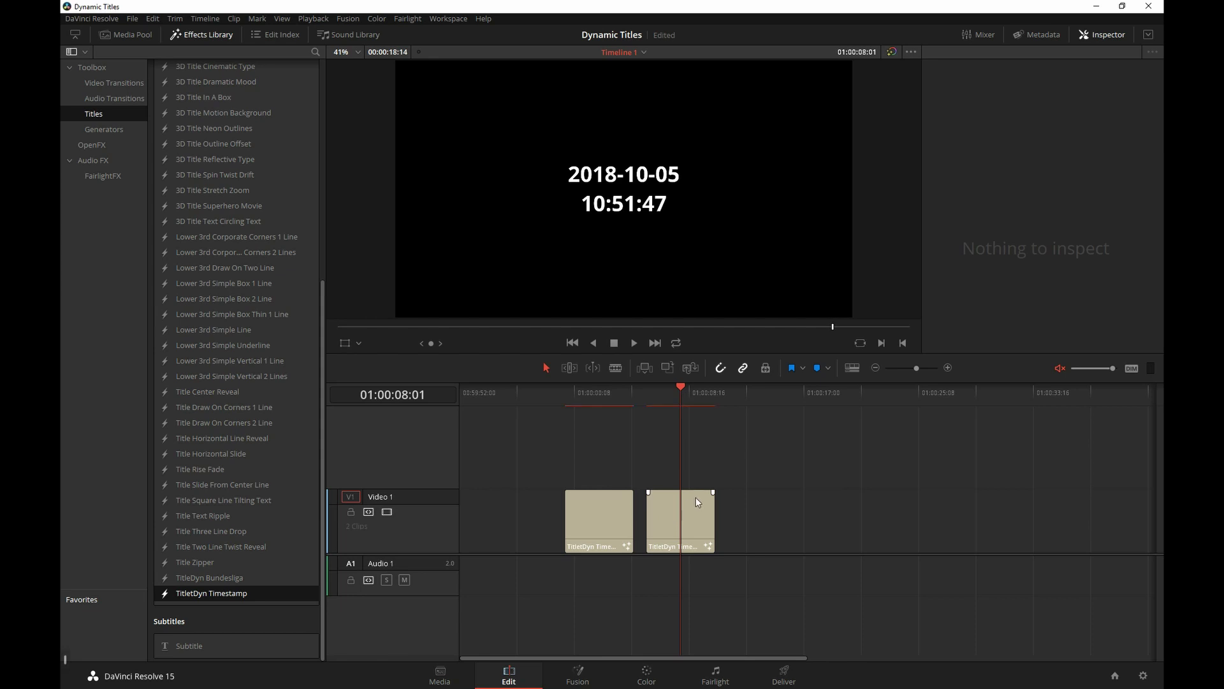
left_click(608, 395)
left_click(684, 392)
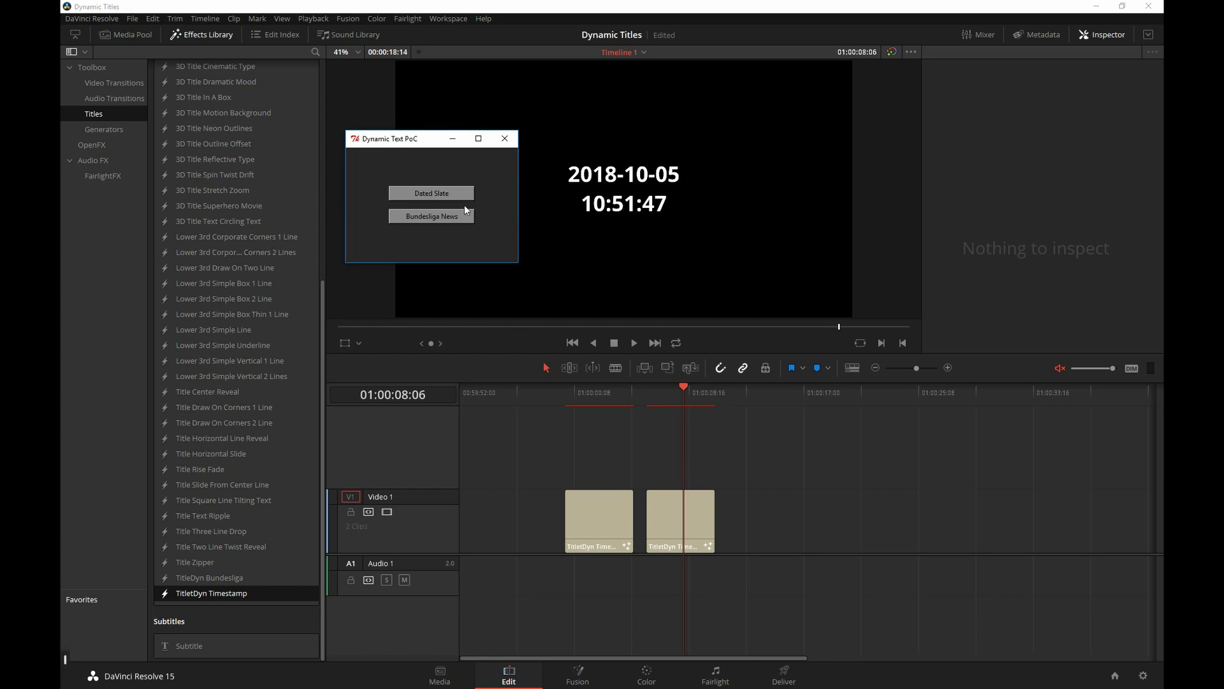
Add a third timestamp slate, compare all three generated times, and select the three clips
left_click_drag(236, 594, 738, 514)
left_click(774, 395)
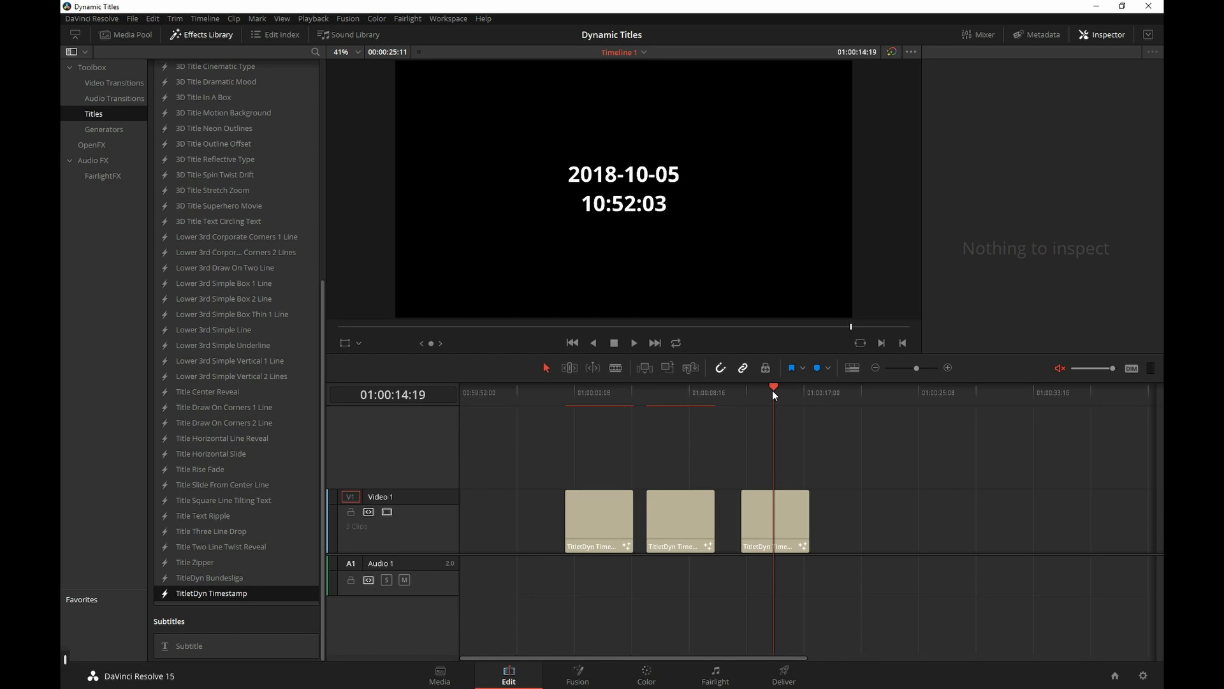
left_click(687, 392)
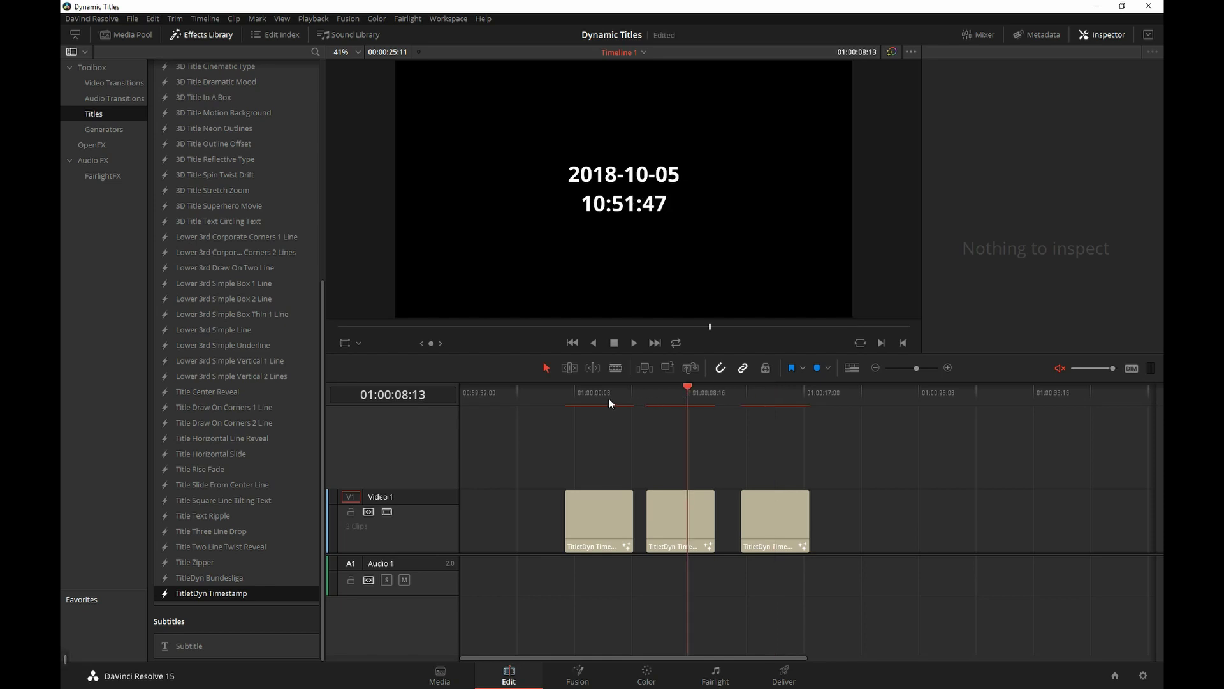
left_click(602, 397)
left_click(681, 393)
left_click(783, 399)
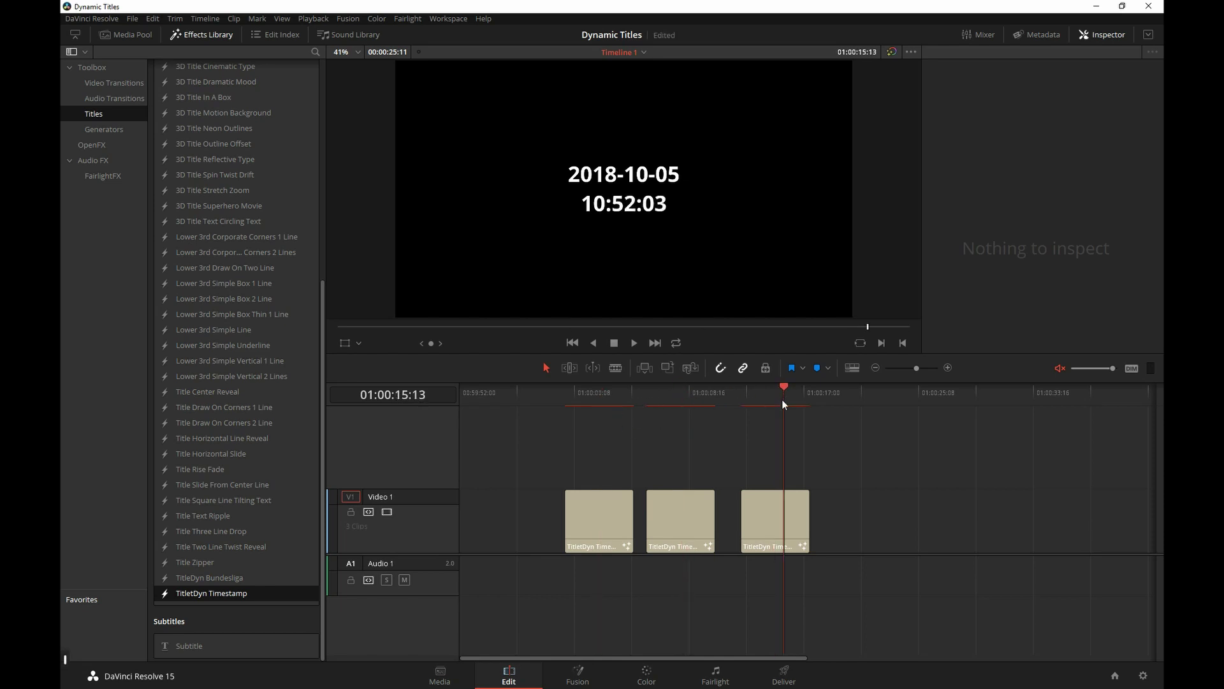
left_click(684, 392)
left_click_drag(888, 455, 506, 559)
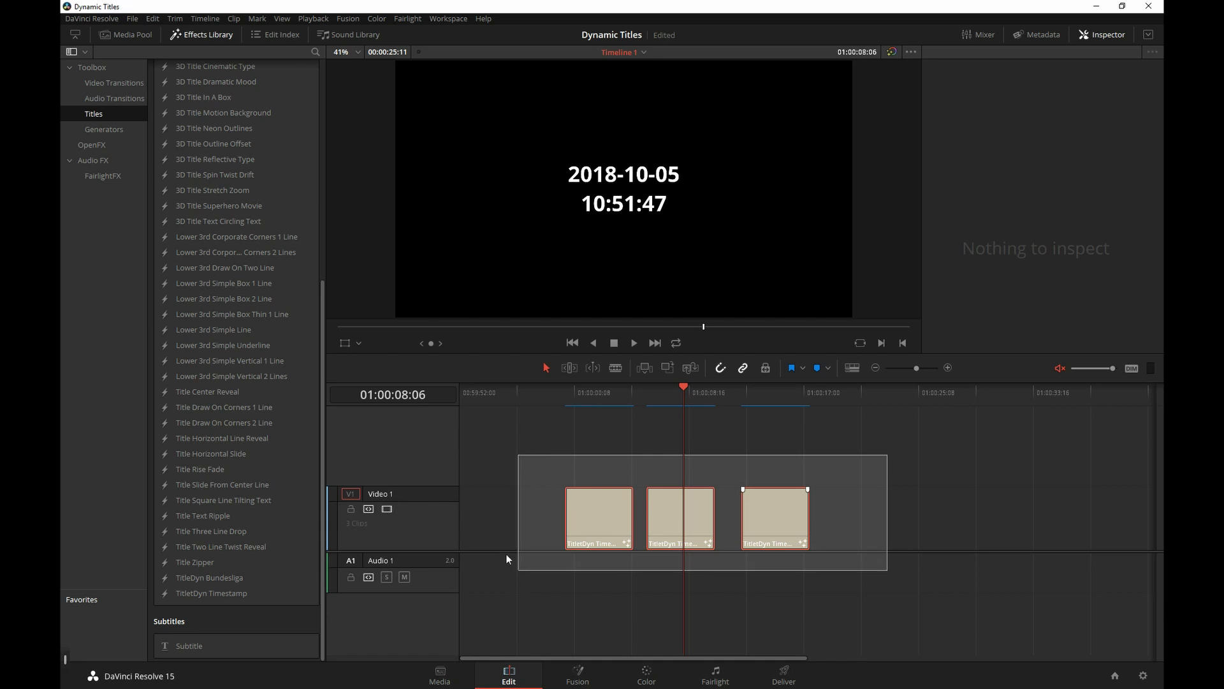
Delete the slates and put a TitleDyn Bundesliga crawl clip on Video 1
key("Delete")
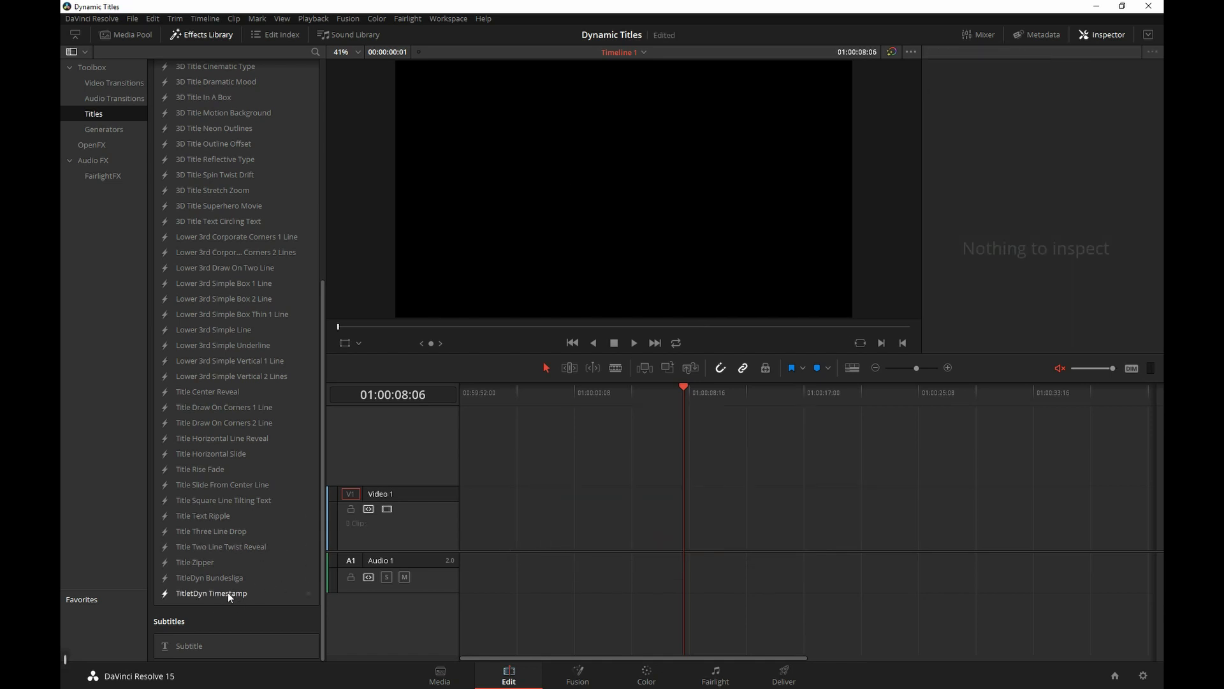
left_click_drag(223, 577, 645, 524)
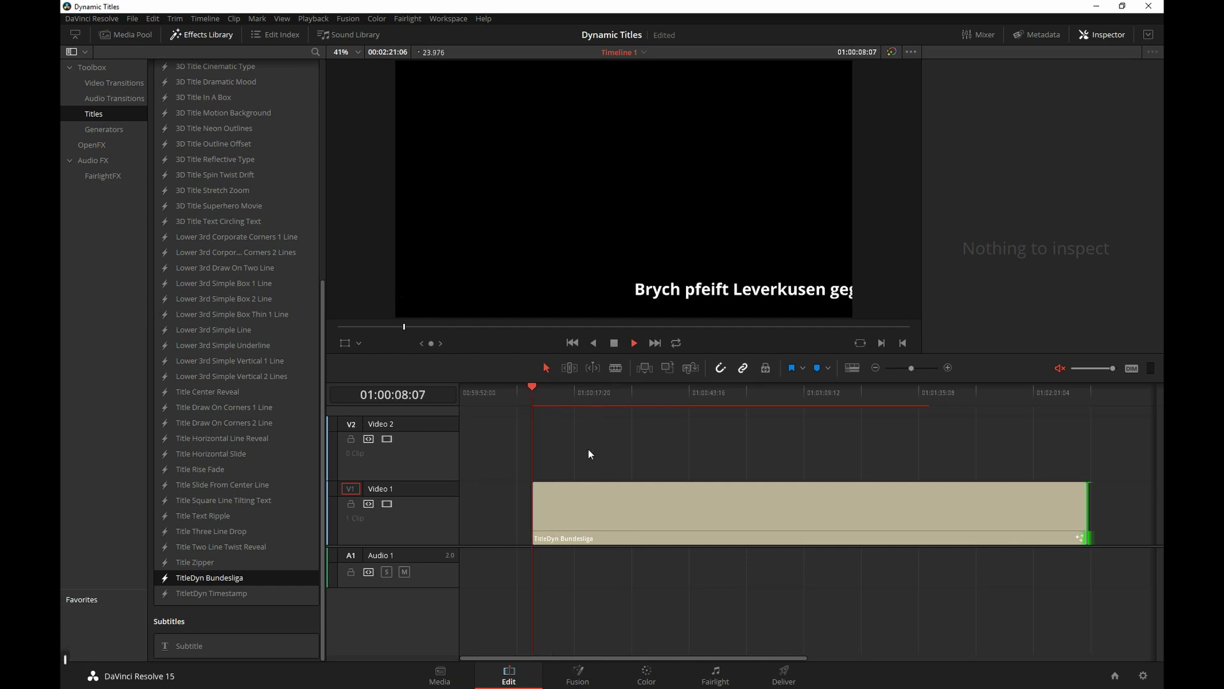
left_click_drag(633, 385, 700, 384)
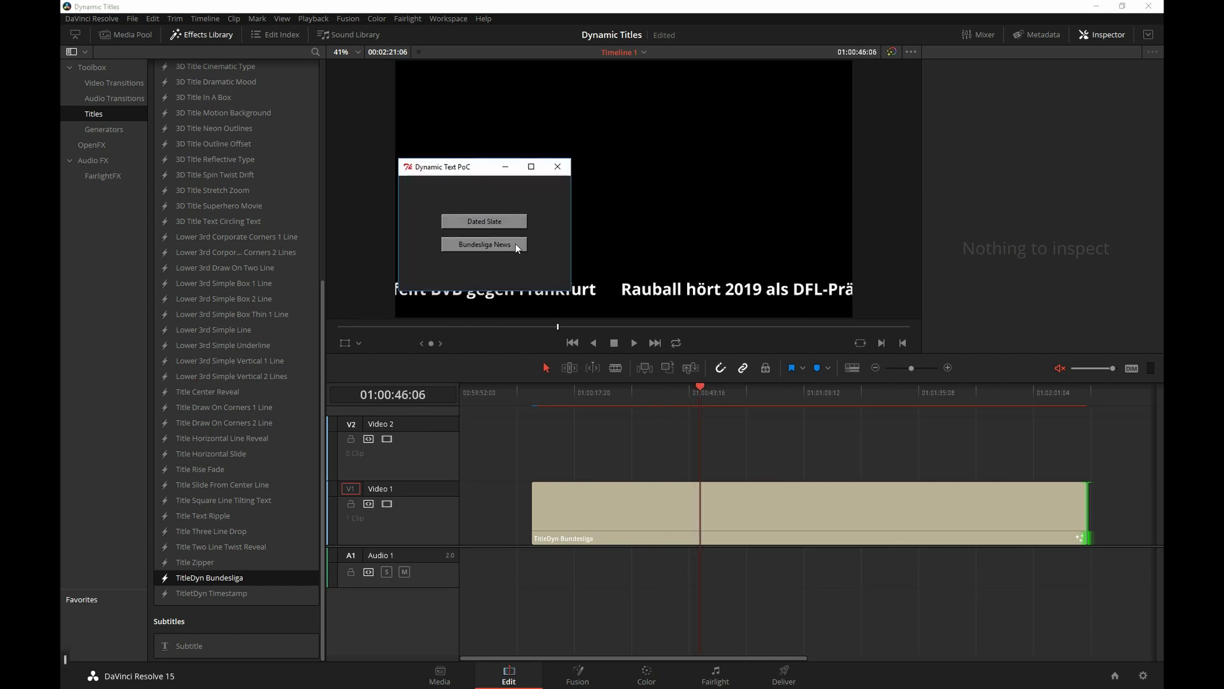
Minimise the Dynamic Text PoC window and play back the crawl, then jump to the timeline end
left_click(506, 167)
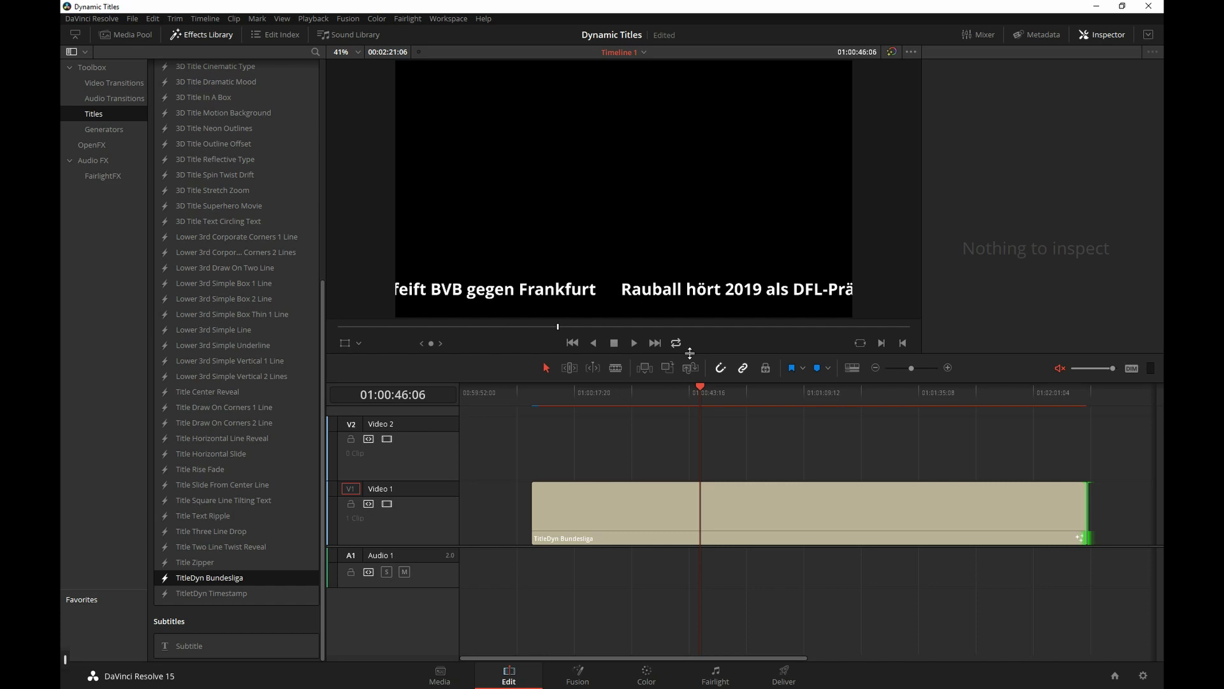
key("space")
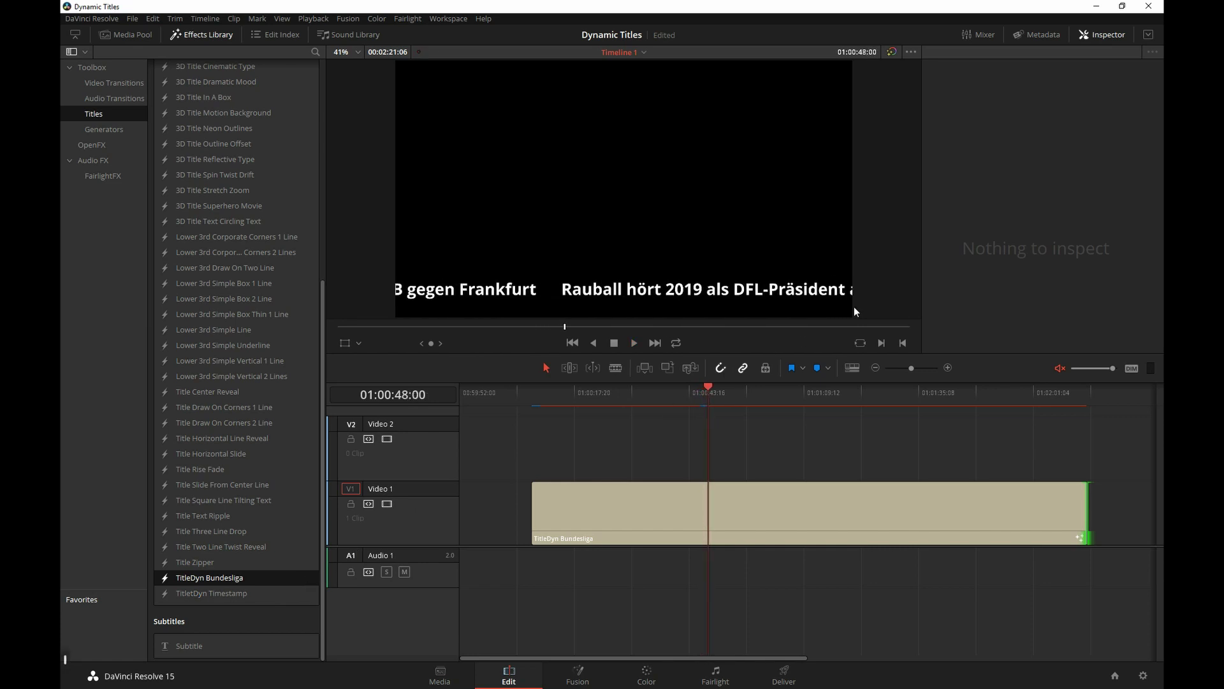
key("space")
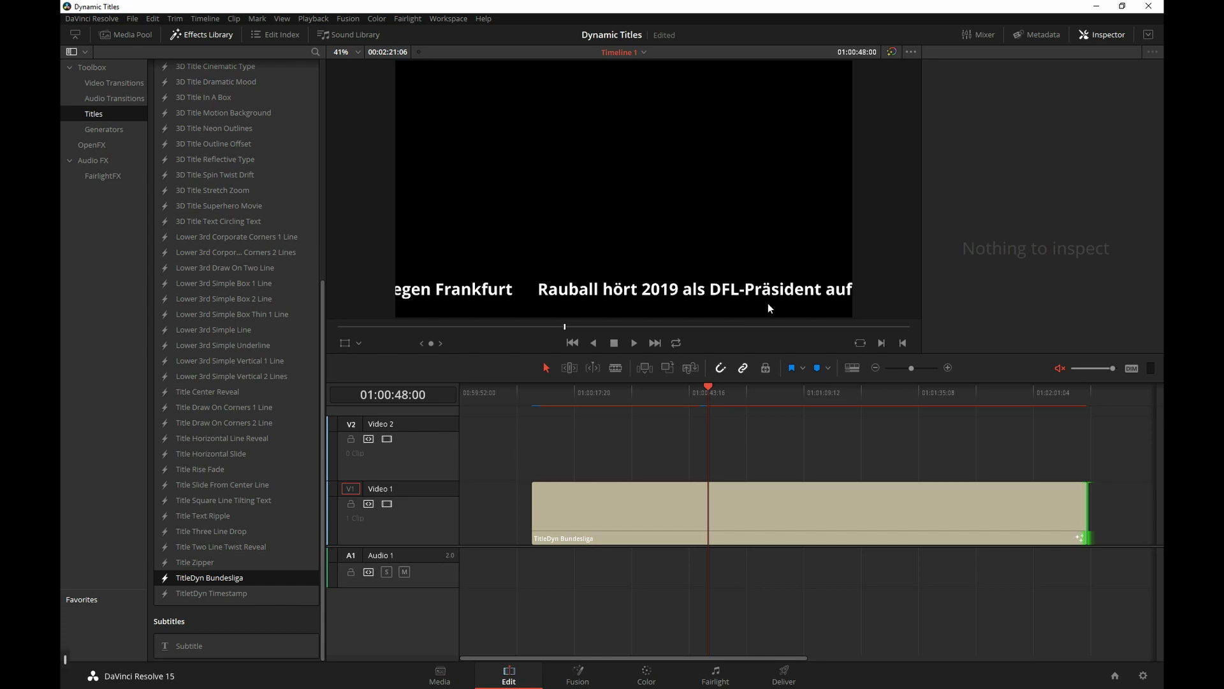
key("End")
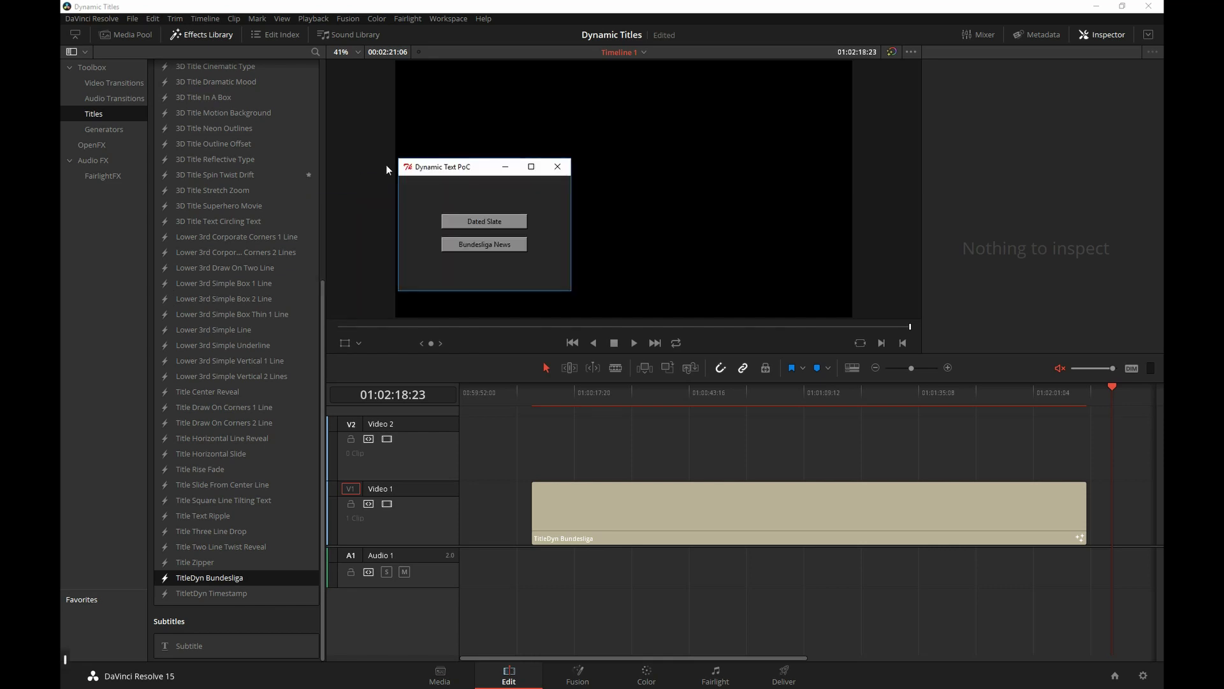
Generate a fresh dated slate and add two TitletDyn Timestamp slates after the Bundesliga crawl
left_click(506, 221)
left_click_drag(242, 593, 1002, 519)
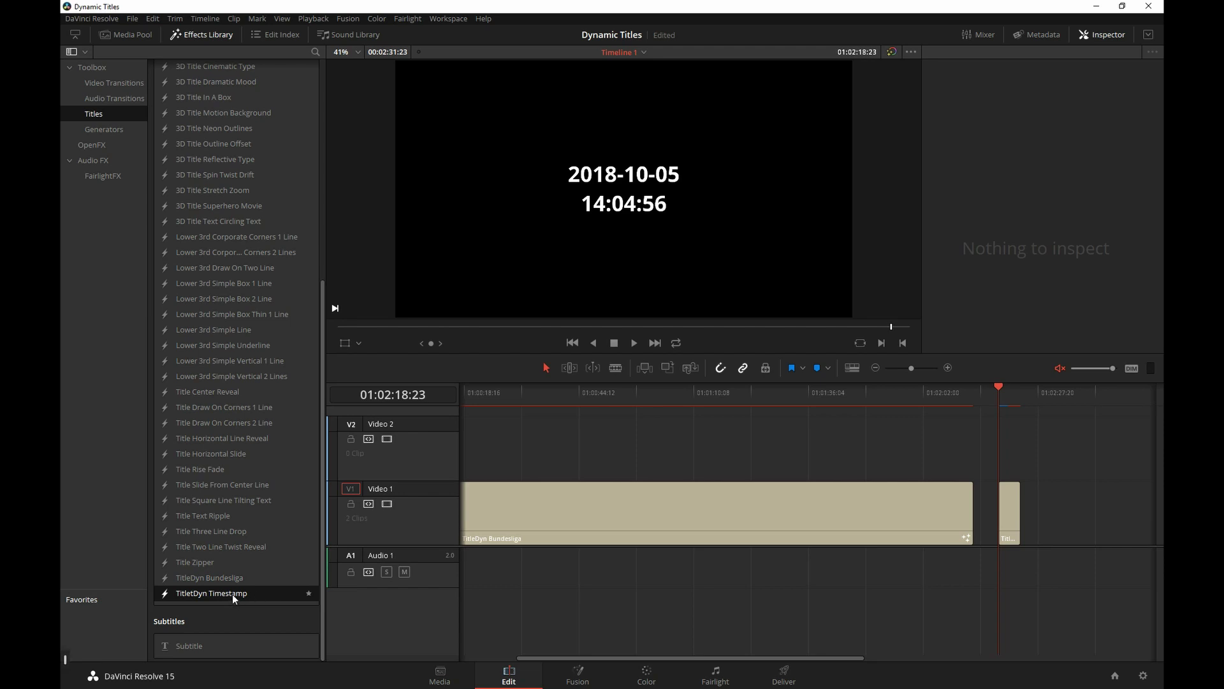
left_click_drag(232, 595, 1061, 507)
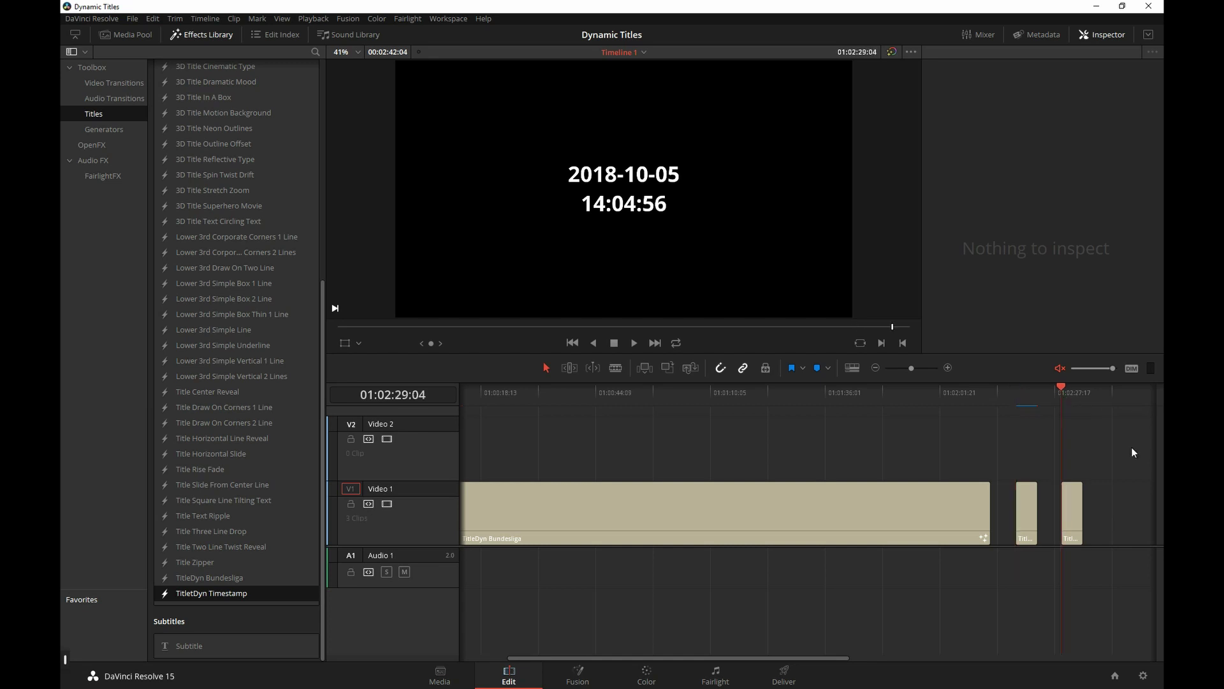
left_click(1062, 398)
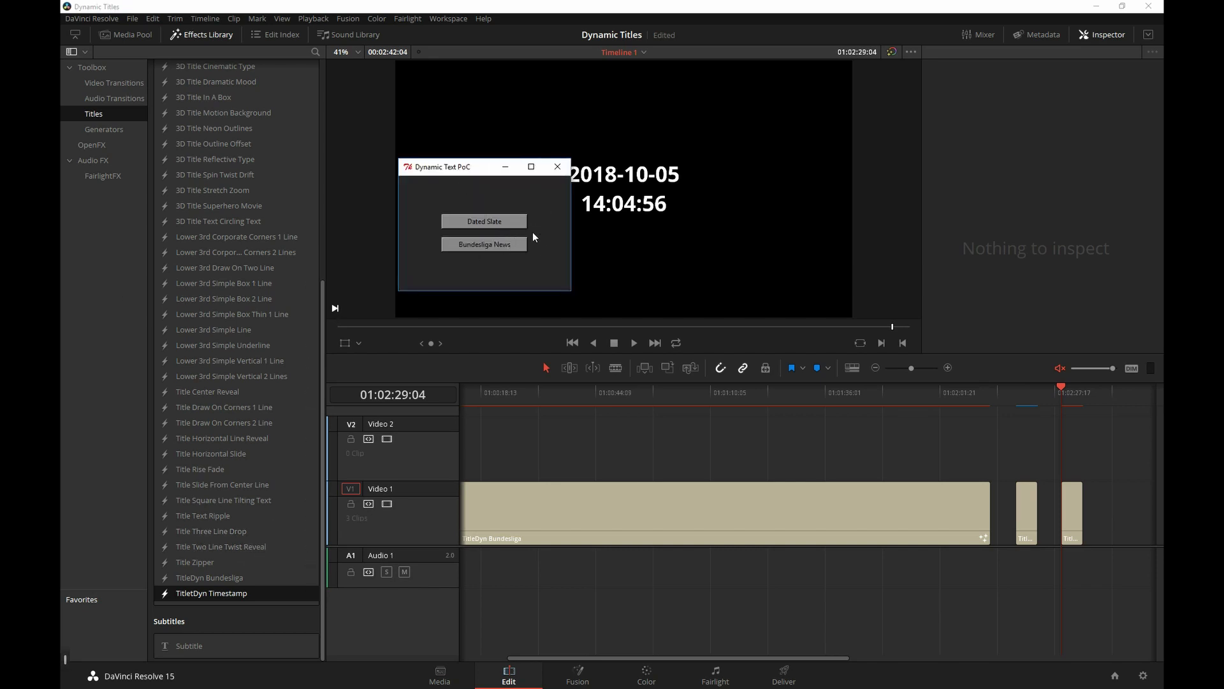
left_click_drag(498, 182, 454, 156)
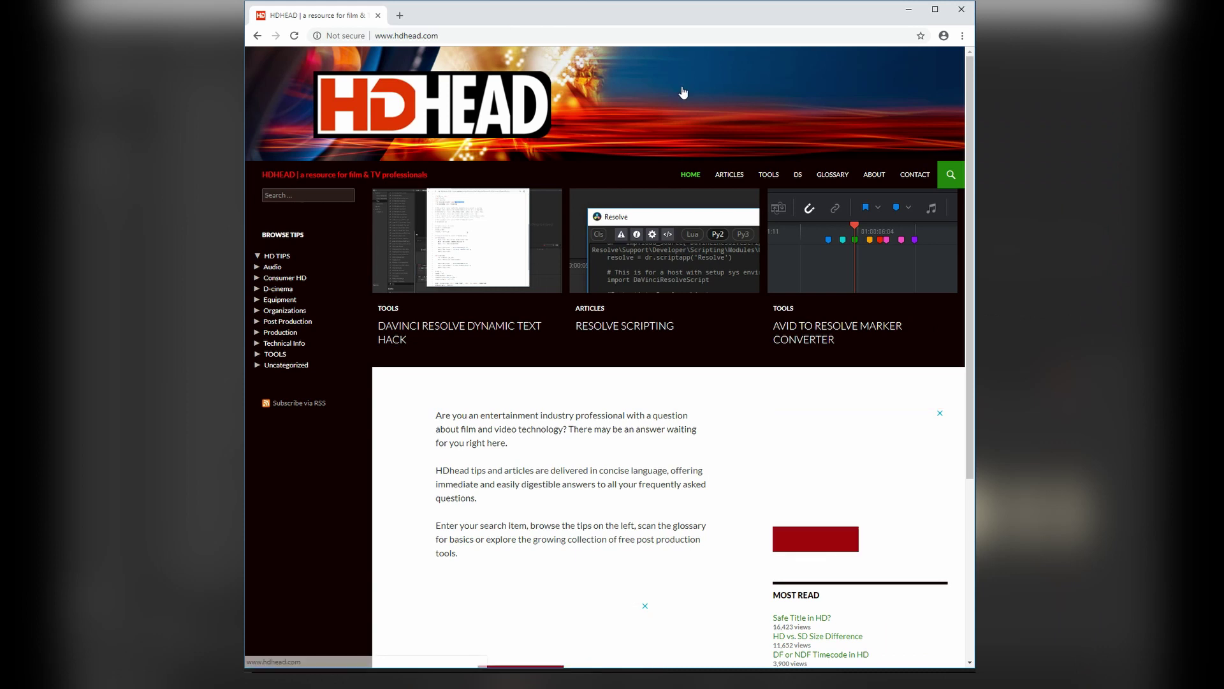
Open HDHEAD's Tools page and follow the DaVinci Resolve Dynamic Text Hack link under Python Scripts
left_click(776, 182)
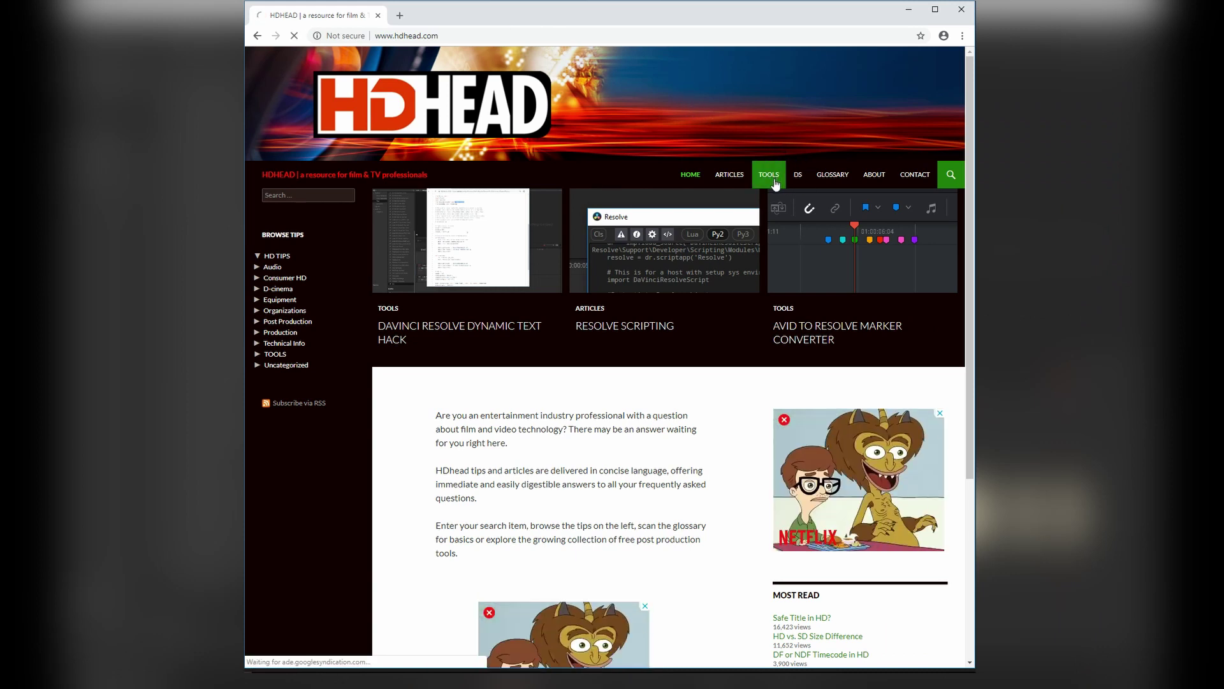
scroll(972, 204, "down", 5)
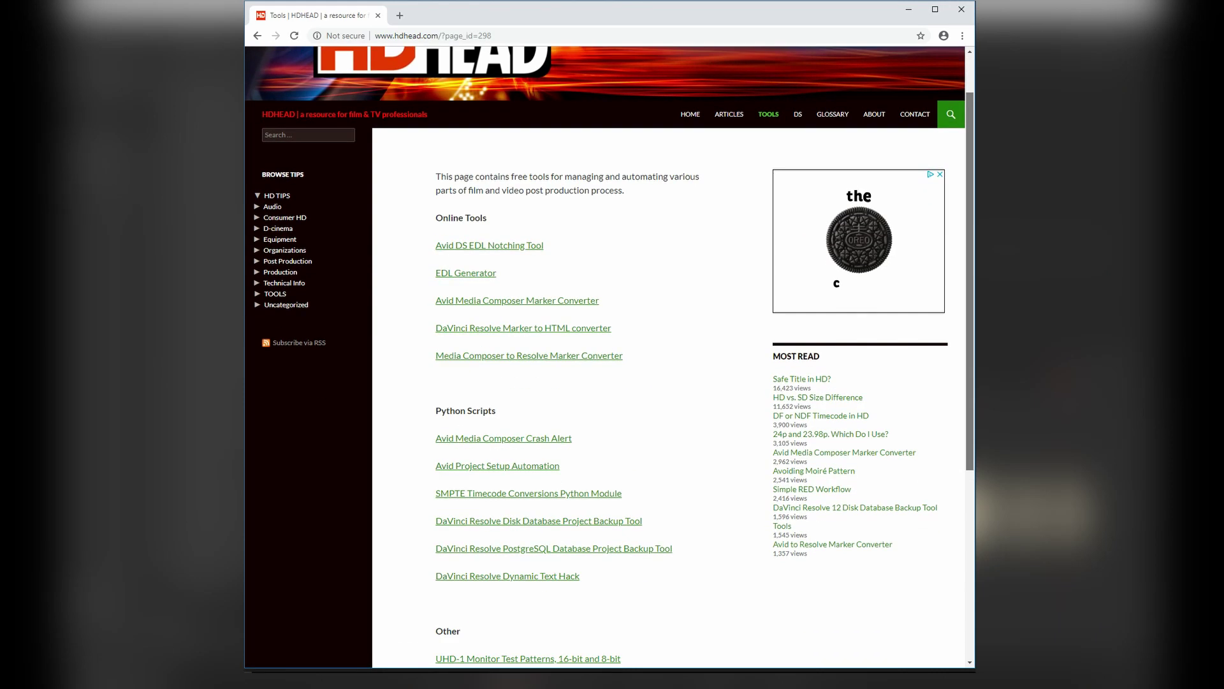
left_click(565, 343)
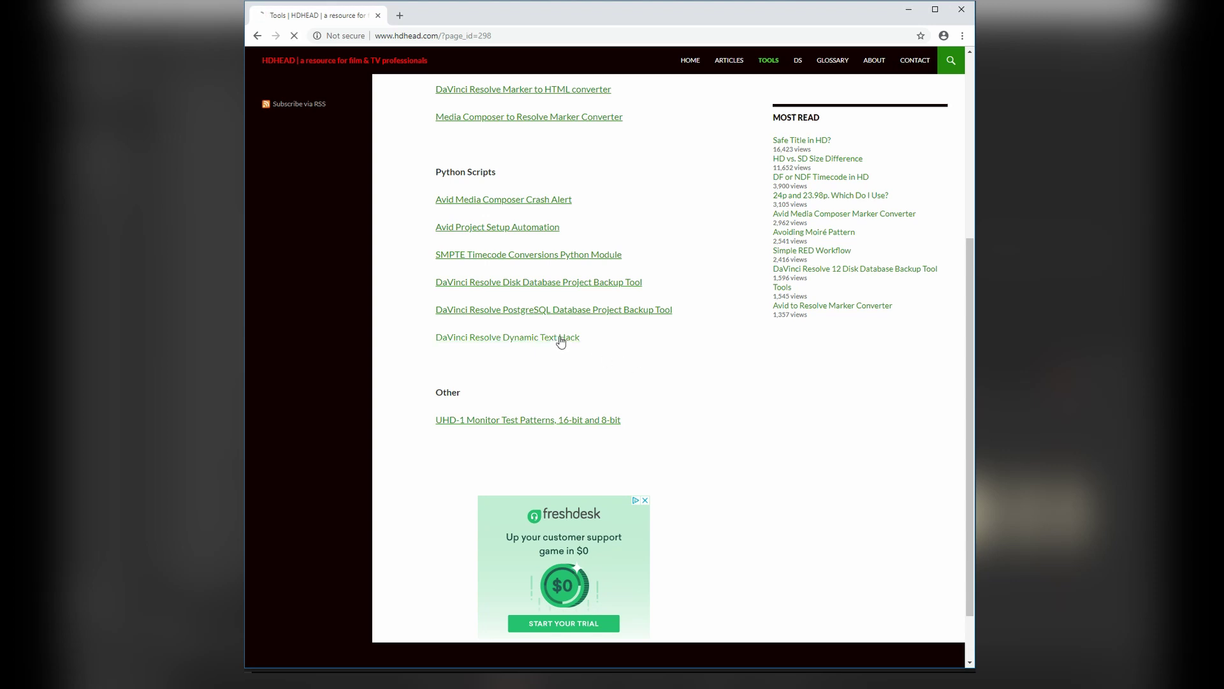